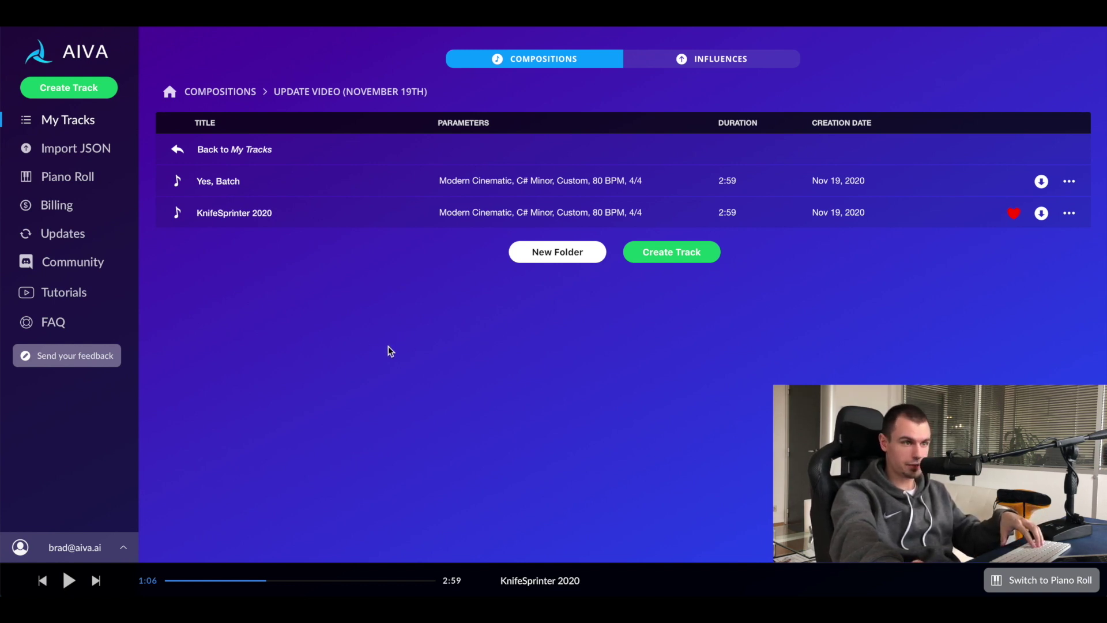
Step: Open the "Yes, Batch" track in the piano roll and mark section A for replacement with new material
{"action": "right_click", "coordinate": [324, 178]}
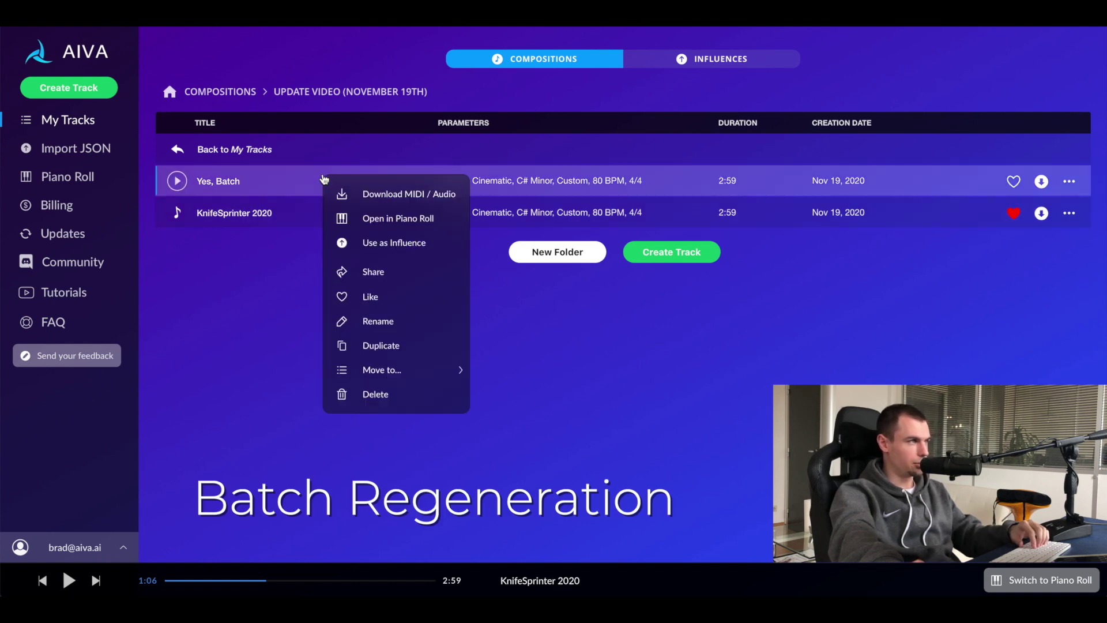
{"action": "left_click", "coordinate": [380, 221]}
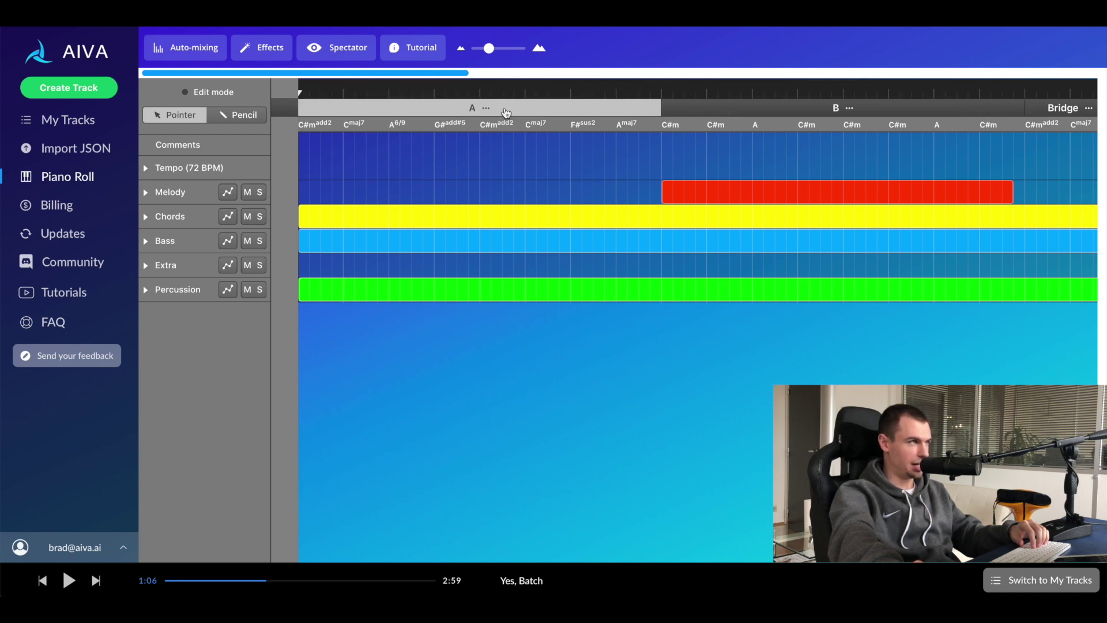
{"action": "right_click", "coordinate": [455, 110]}
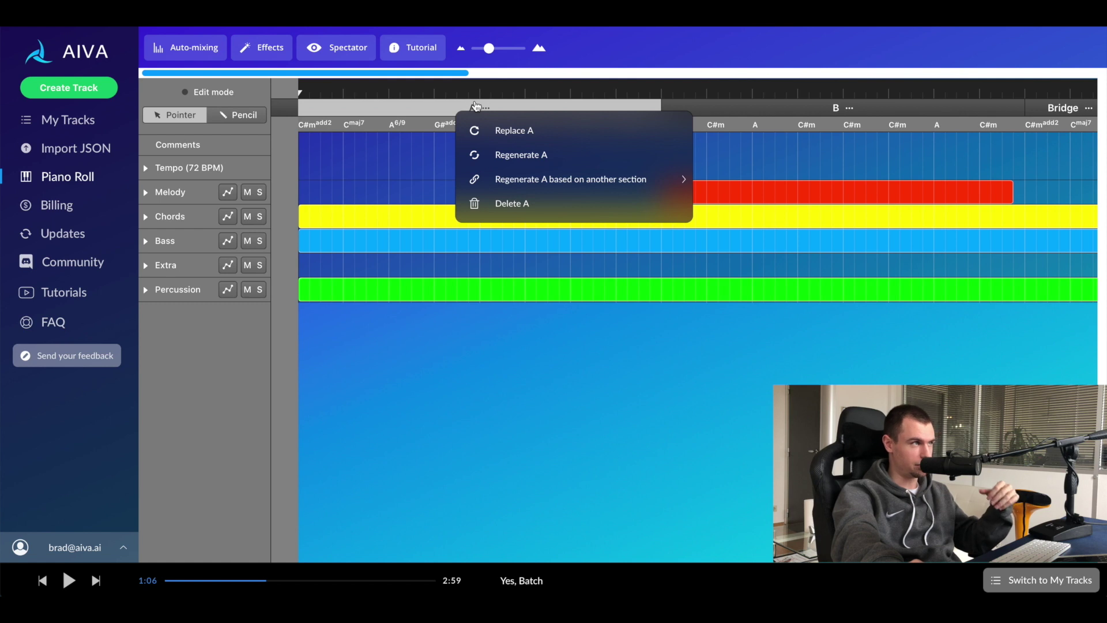
{"action": "left_click", "coordinate": [546, 130]}
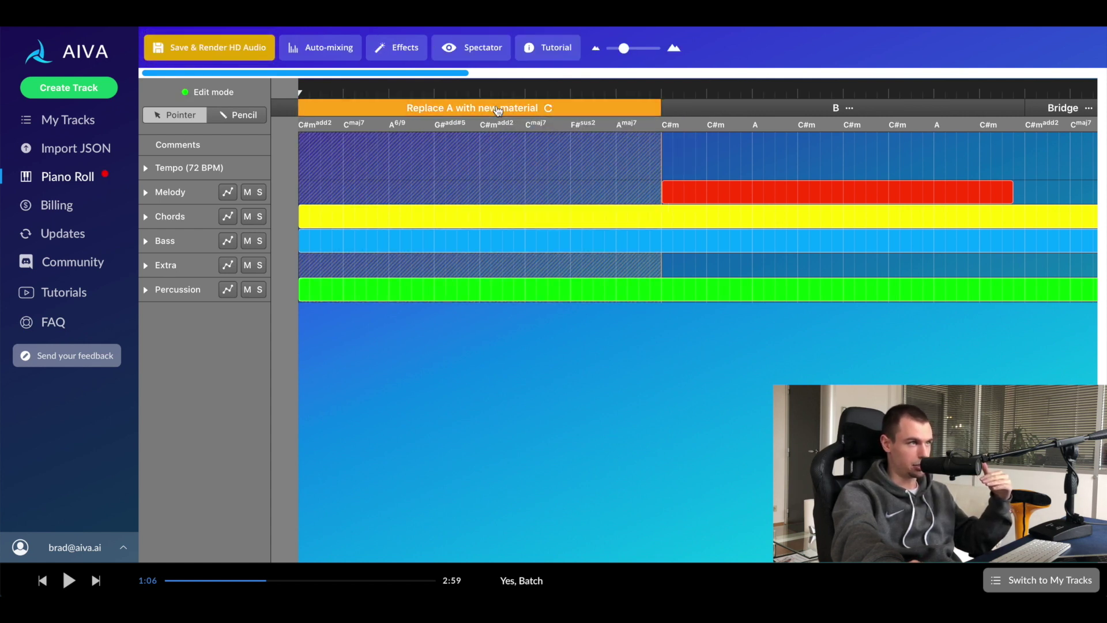
Step: Mark section B for regeneration with its existing material
{"action": "scroll", "coordinate": [471, 132], "scroll_direction": "right", "scroll_amount": 5}
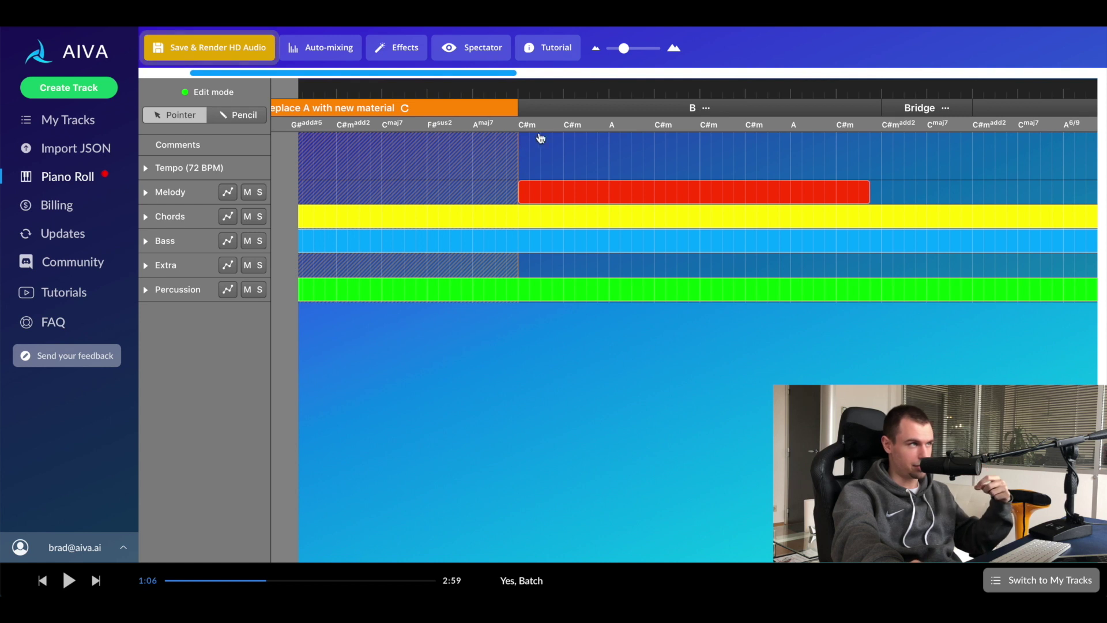
{"action": "right_click", "coordinate": [583, 119]}
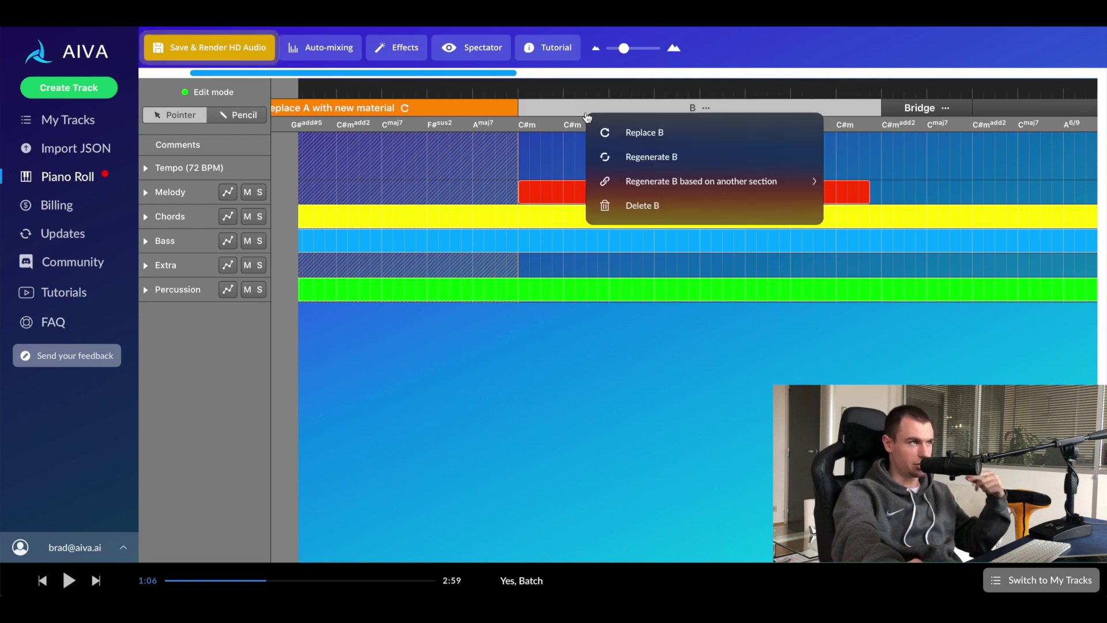
{"action": "left_click", "coordinate": [708, 166]}
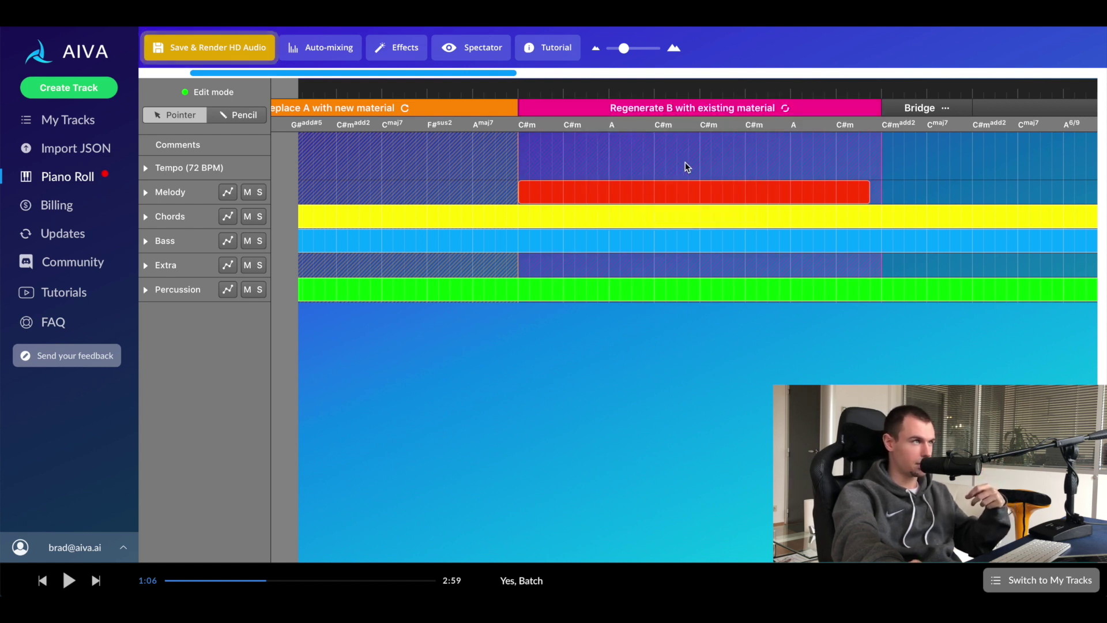
Step: Mark the Bridge between sections B and A1 for regeneration based on another section
{"action": "scroll", "coordinate": [694, 117], "scroll_direction": "right", "scroll_amount": 1}
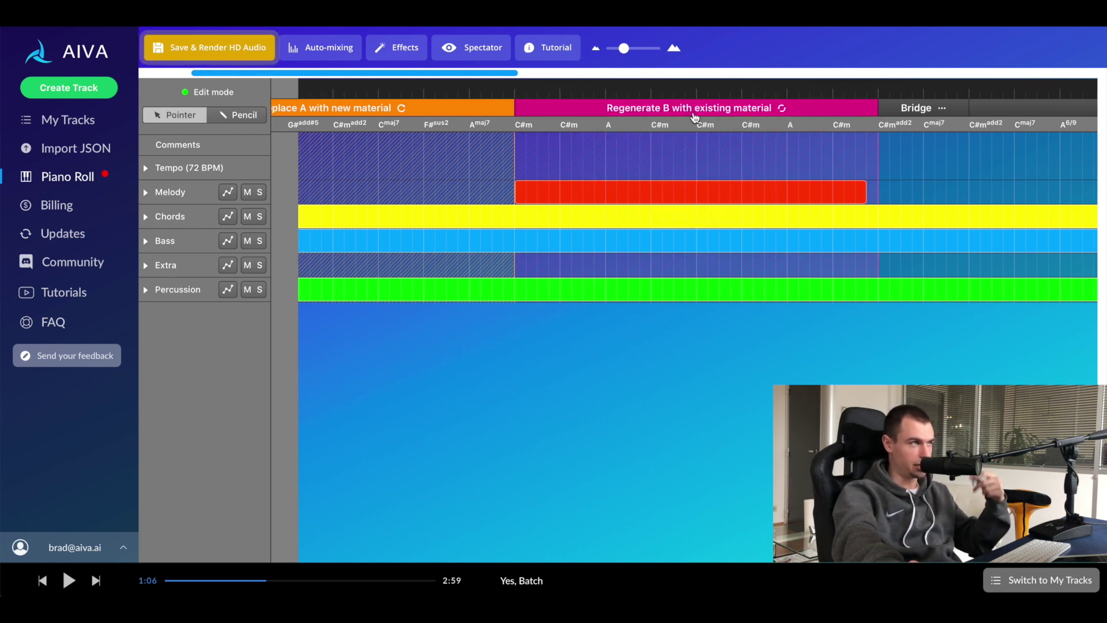
{"action": "scroll", "coordinate": [694, 117], "scroll_direction": "right", "scroll_amount": 5}
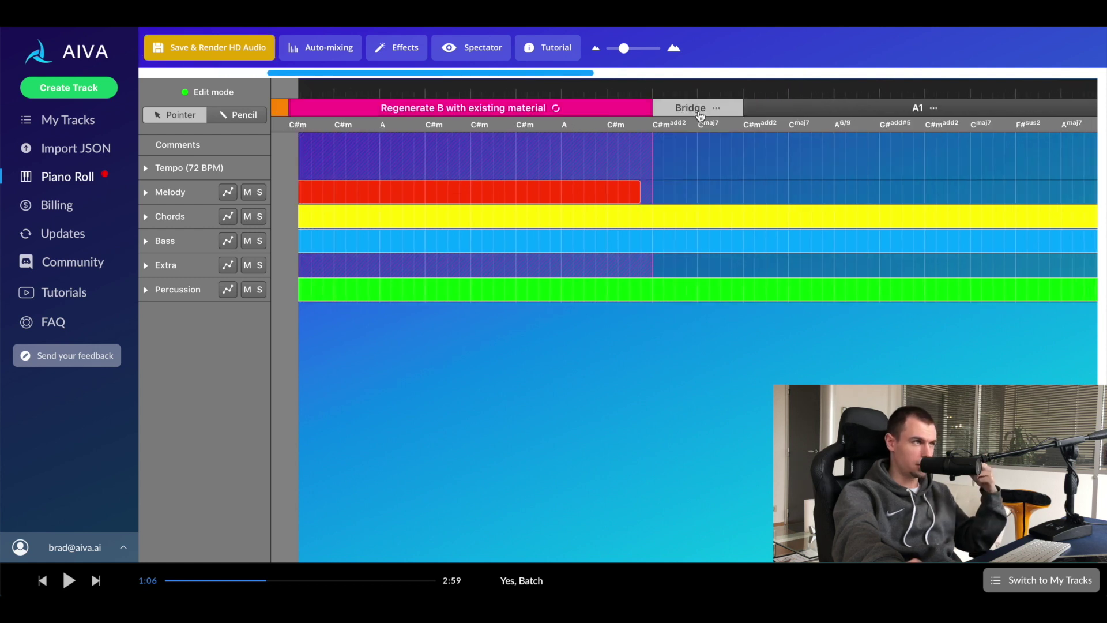
{"action": "left_click", "coordinate": [701, 115]}
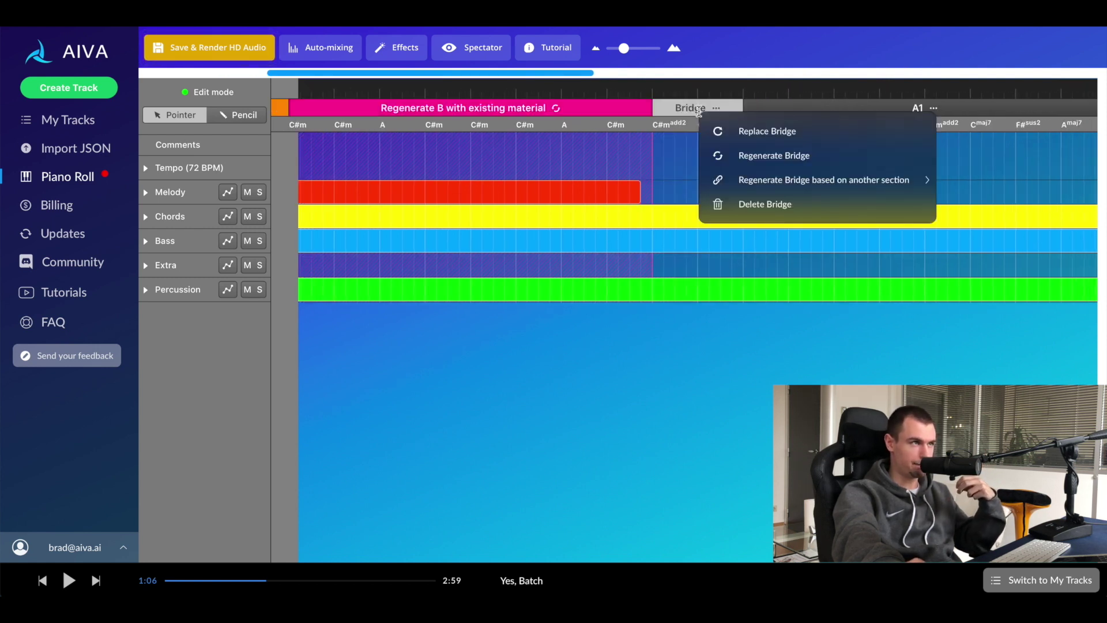
{"action": "mouse_move", "coordinate": [810, 182]}
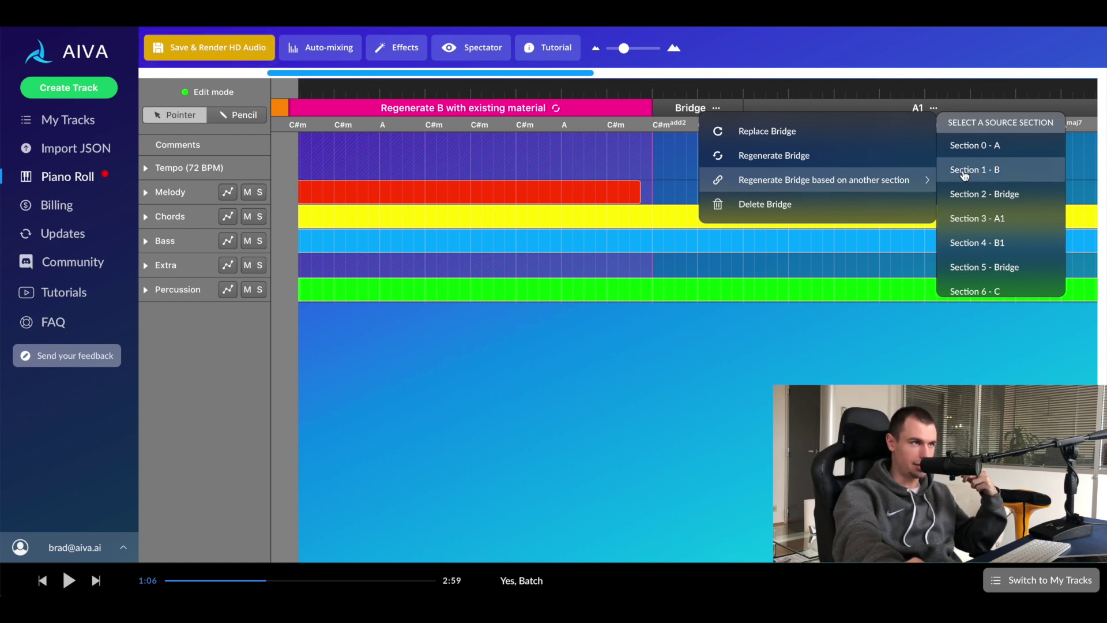
{"action": "scroll", "coordinate": [993, 192], "scroll_direction": "down", "scroll_amount": 2}
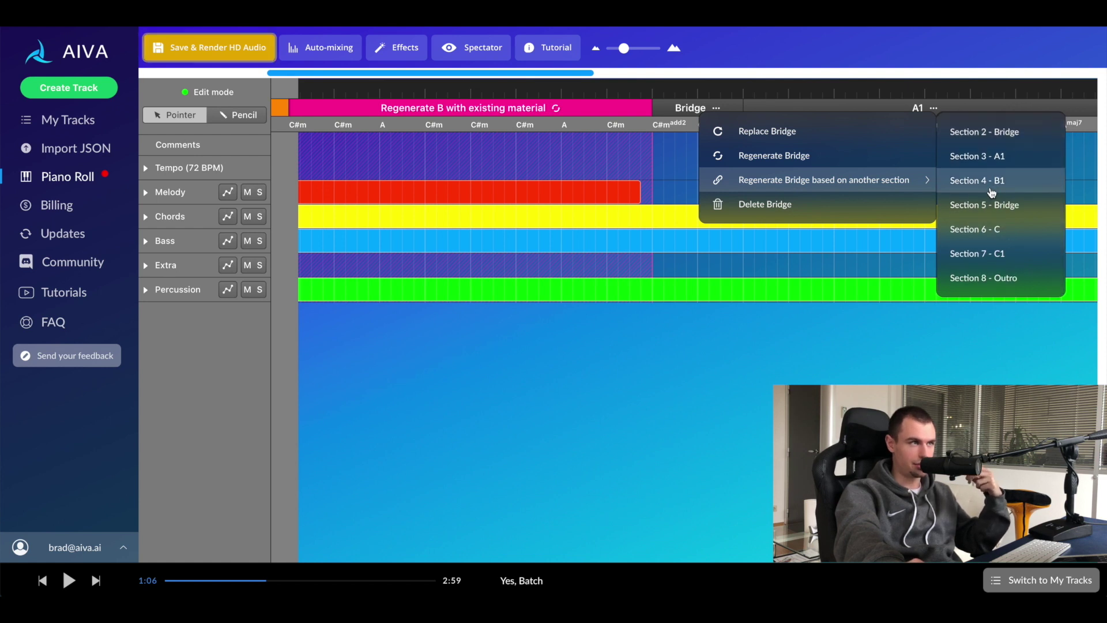
{"action": "left_click", "coordinate": [1010, 240]}
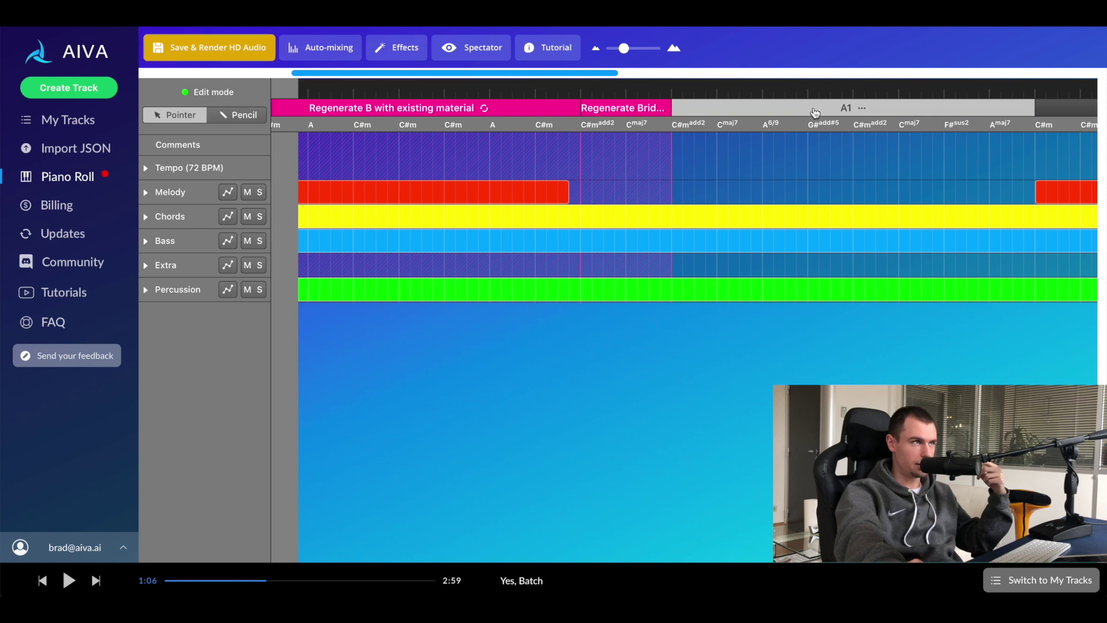
Step: Mark section A1 for deletion
{"action": "left_click", "coordinate": [819, 109]}
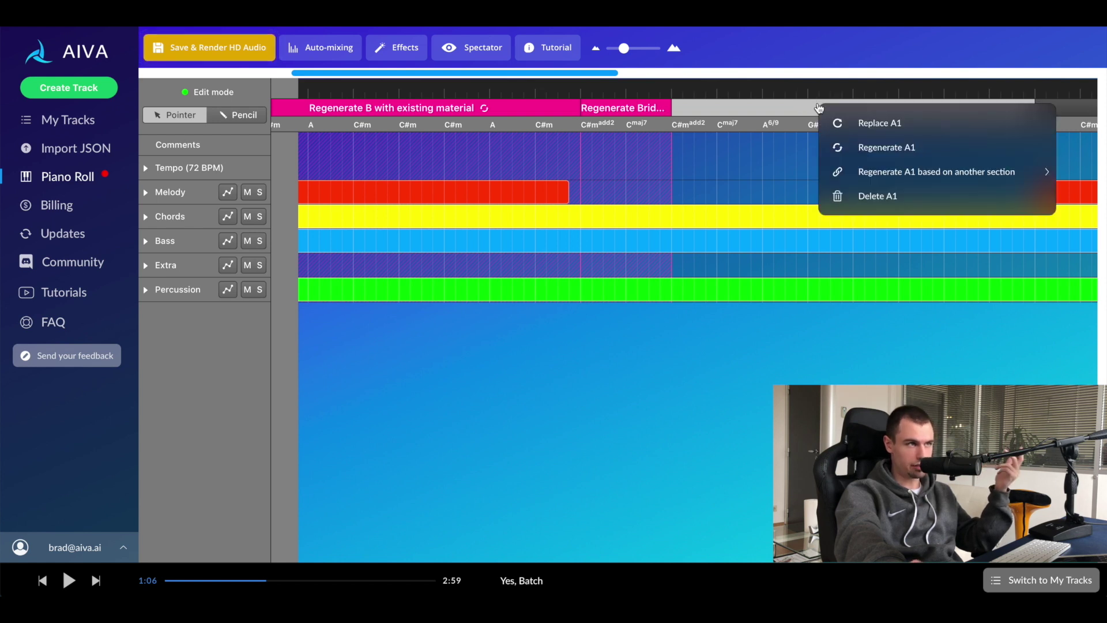
{"action": "left_click", "coordinate": [895, 198]}
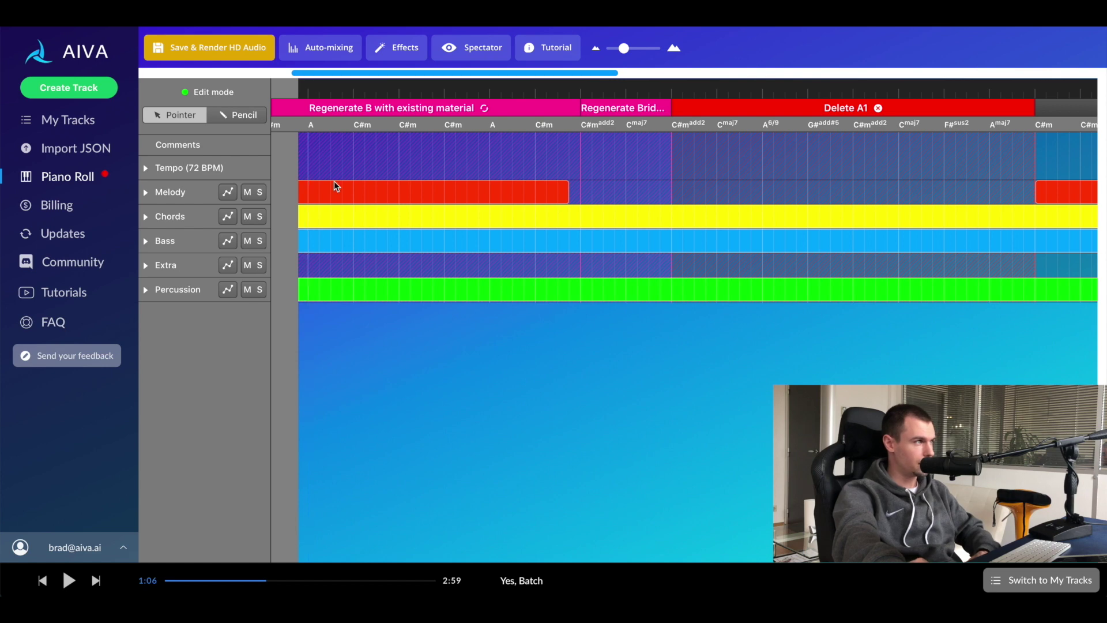
Step: Inspect the Chords layer's notes and the tempo curve, and open the auto-mixing option
{"action": "left_click", "coordinate": [197, 217]}
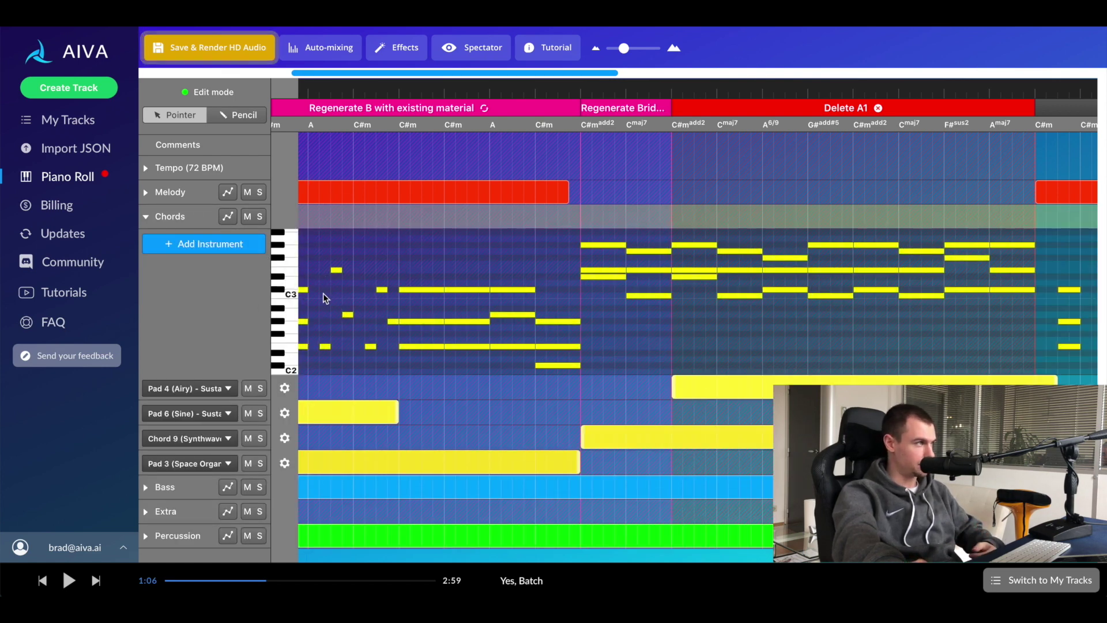
{"action": "left_click", "coordinate": [222, 163]}
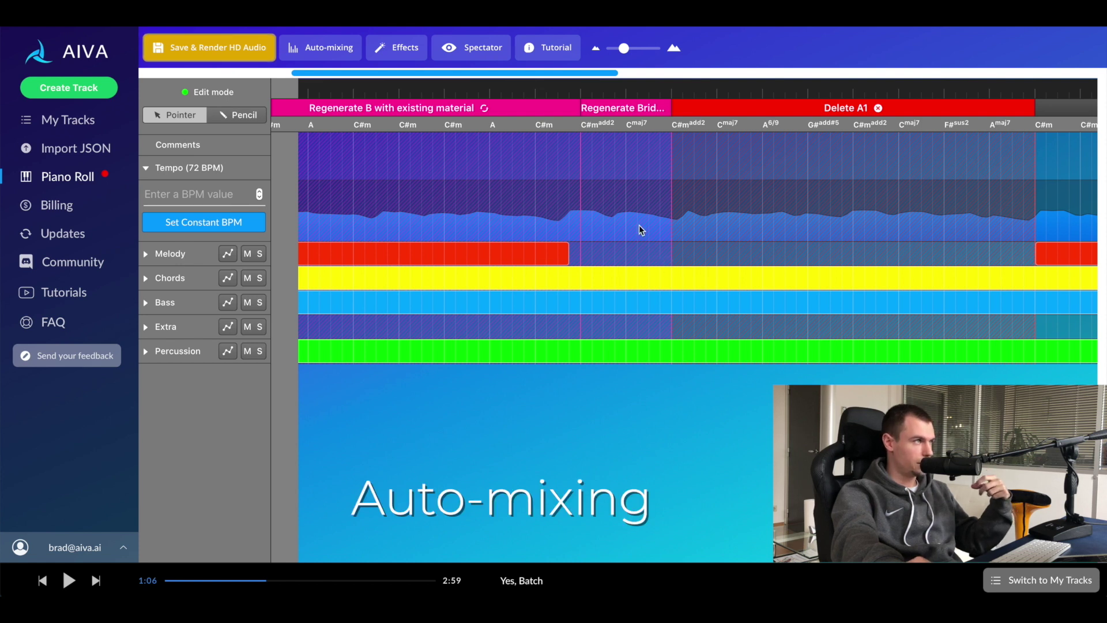
{"action": "left_click", "coordinate": [321, 58]}
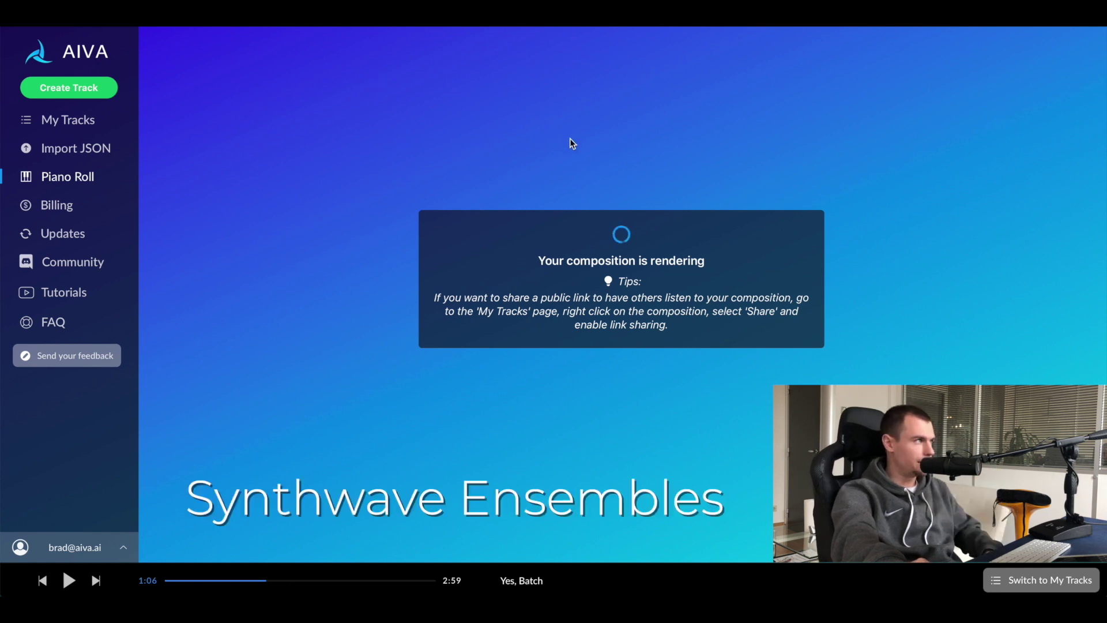
Step: Start a new track from My Tracks and view the instrumentation choices of the Modern Cinematic preset
{"action": "left_click", "coordinate": [78, 123]}
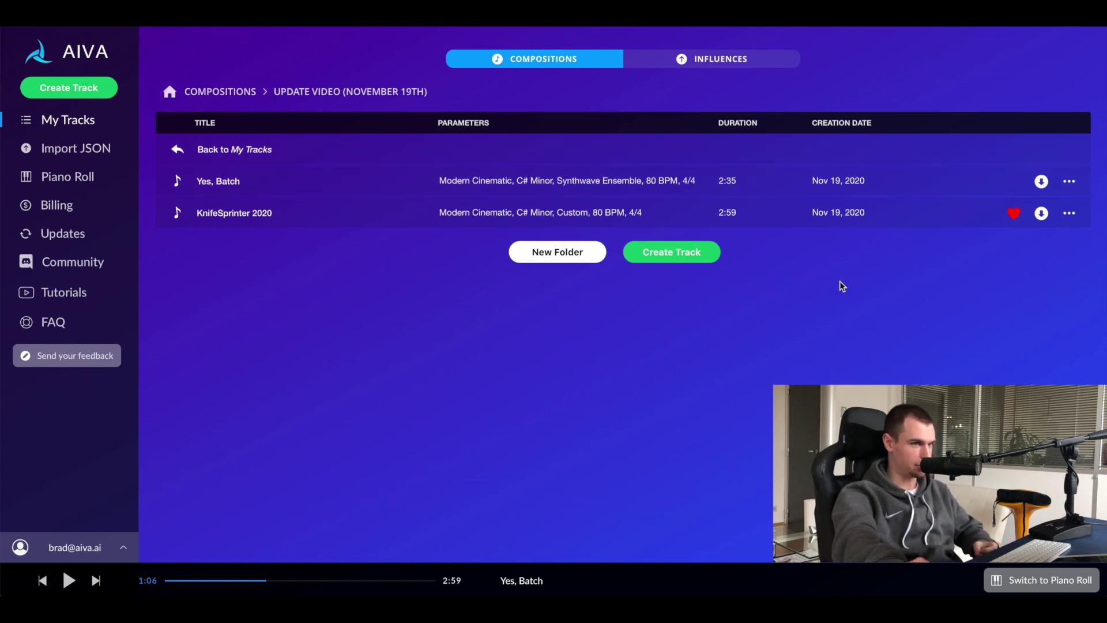
{"action": "left_click", "coordinate": [687, 263]}
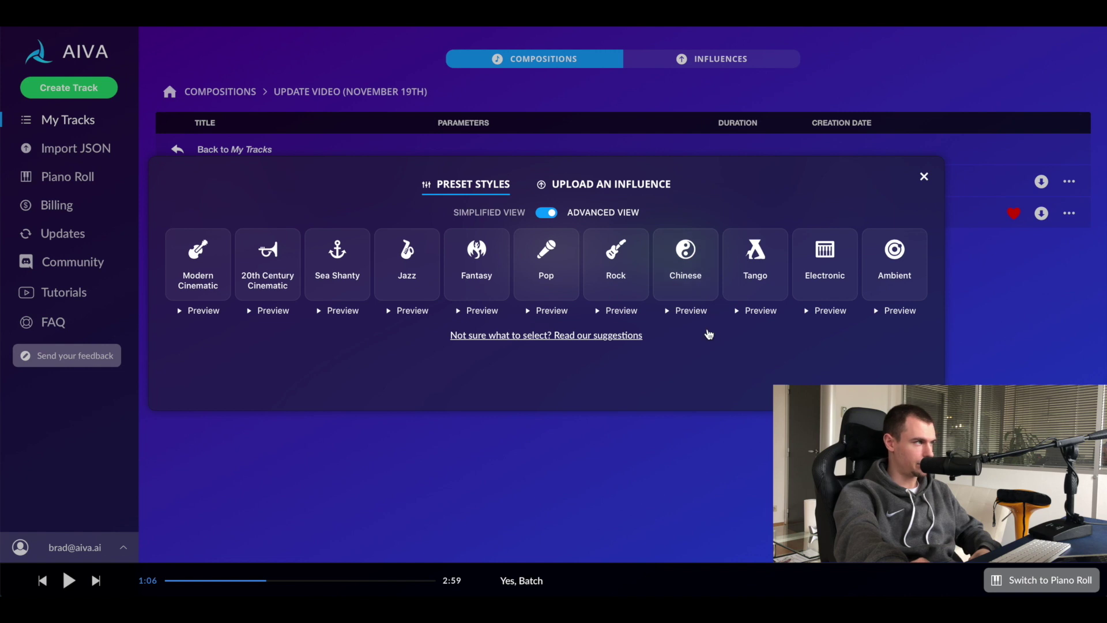
{"action": "left_click", "coordinate": [198, 266]}
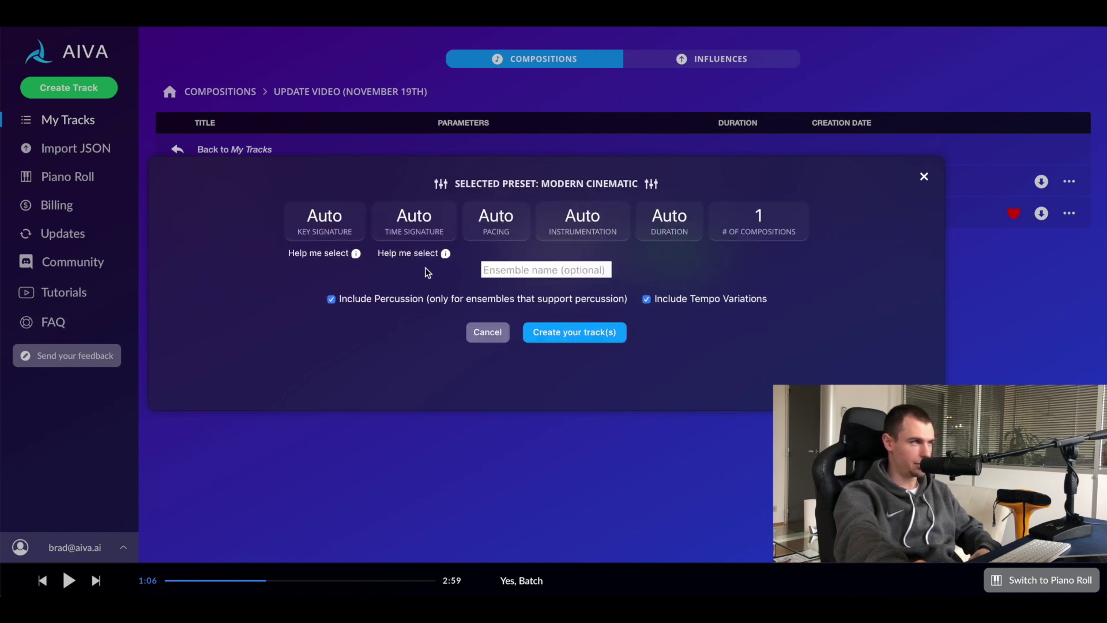
{"action": "left_click", "coordinate": [581, 229]}
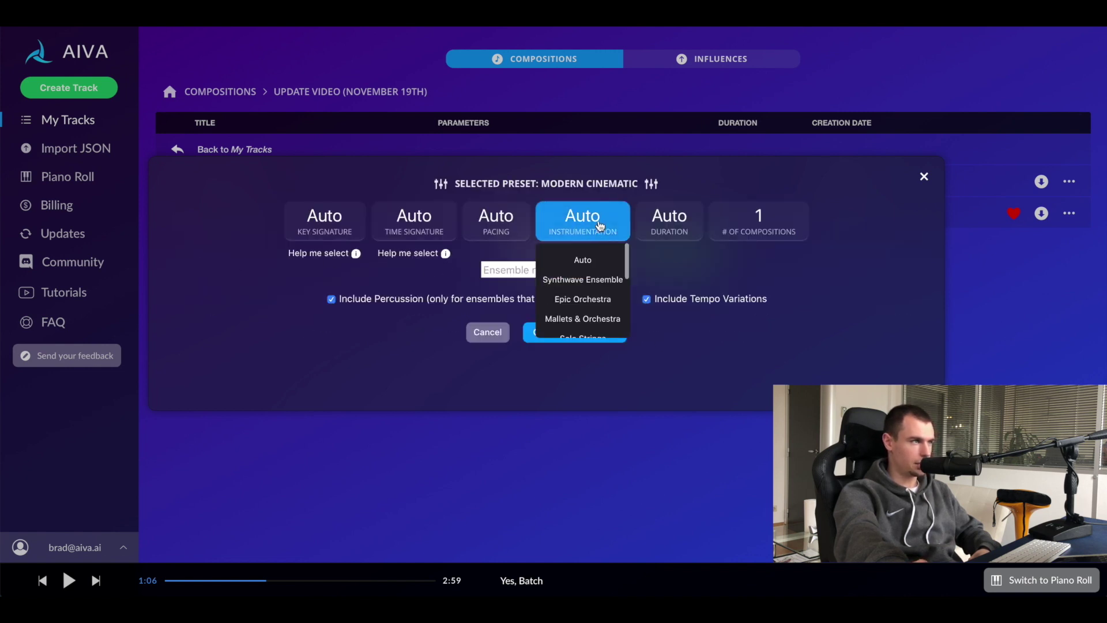
{"action": "left_click", "coordinate": [487, 332]}
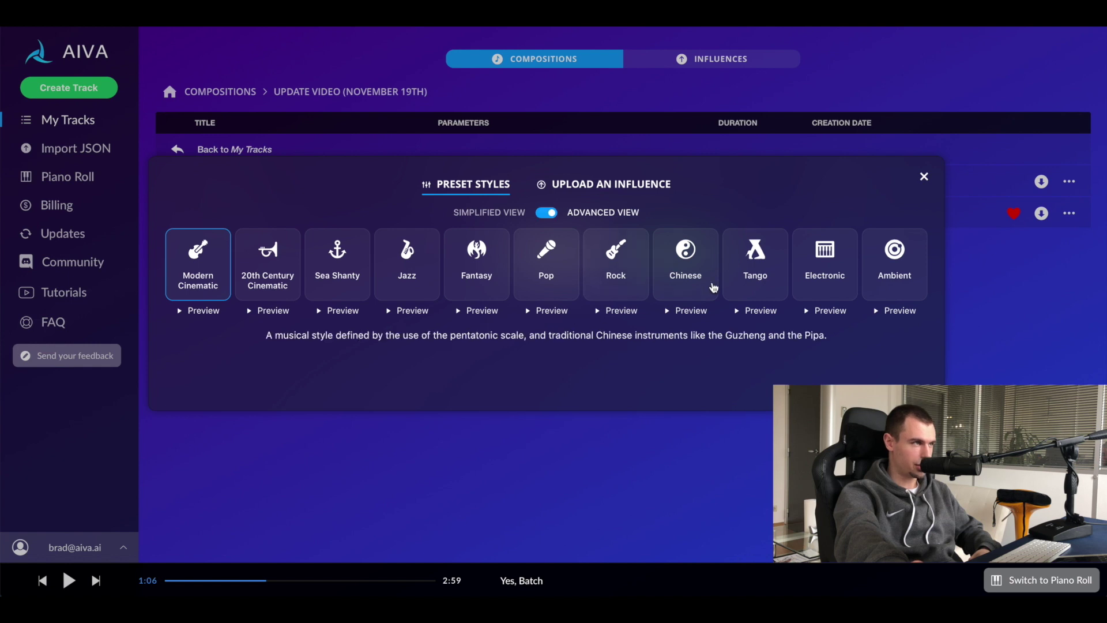
Step: View the instrumentation choices of the Electronic preset and return to the preset styles
{"action": "left_click", "coordinate": [819, 269]}
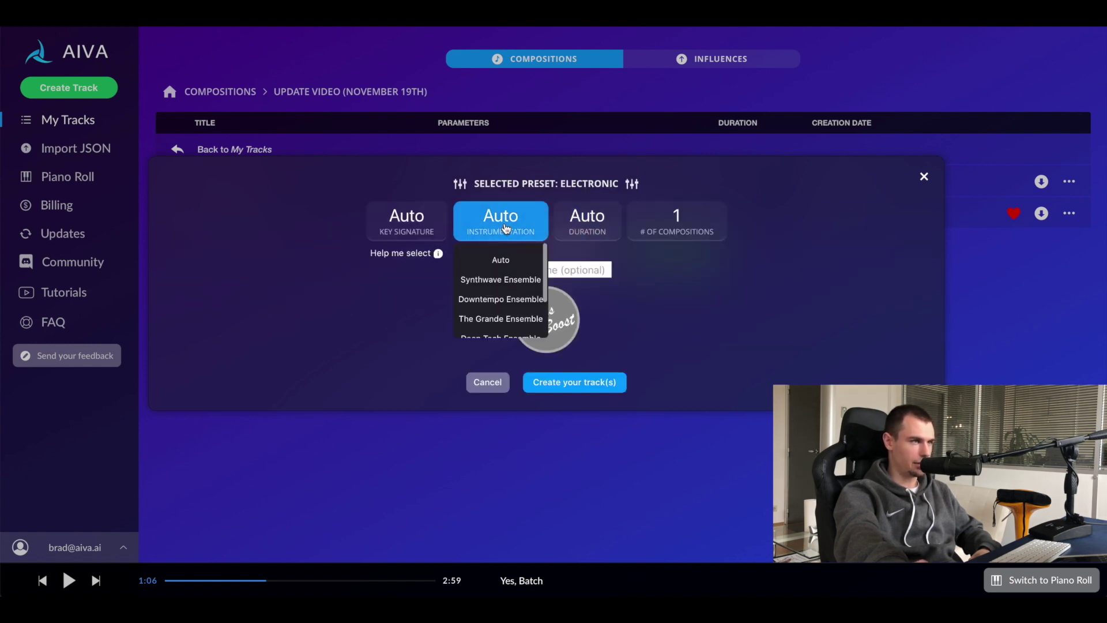
{"action": "left_click", "coordinate": [501, 260]}
{"action": "left_click", "coordinate": [489, 383]}
Step: View the instrumentation choices of the Ambient preset and leave track creation without making a track
{"action": "left_click", "coordinate": [892, 267]}
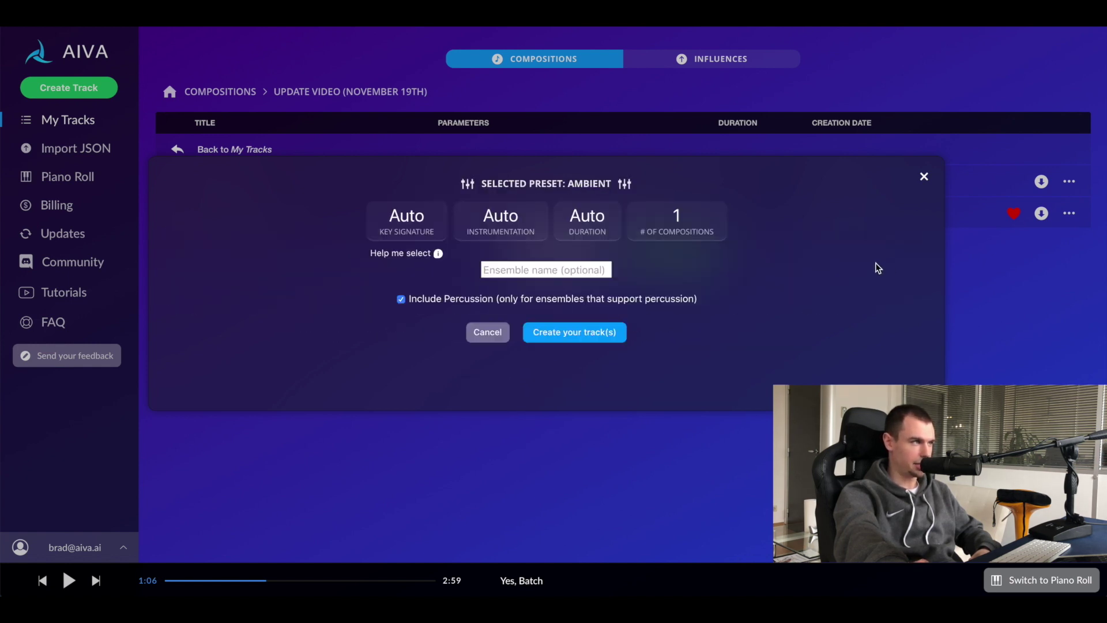
{"action": "left_click", "coordinate": [515, 229]}
{"action": "left_click", "coordinate": [514, 229]}
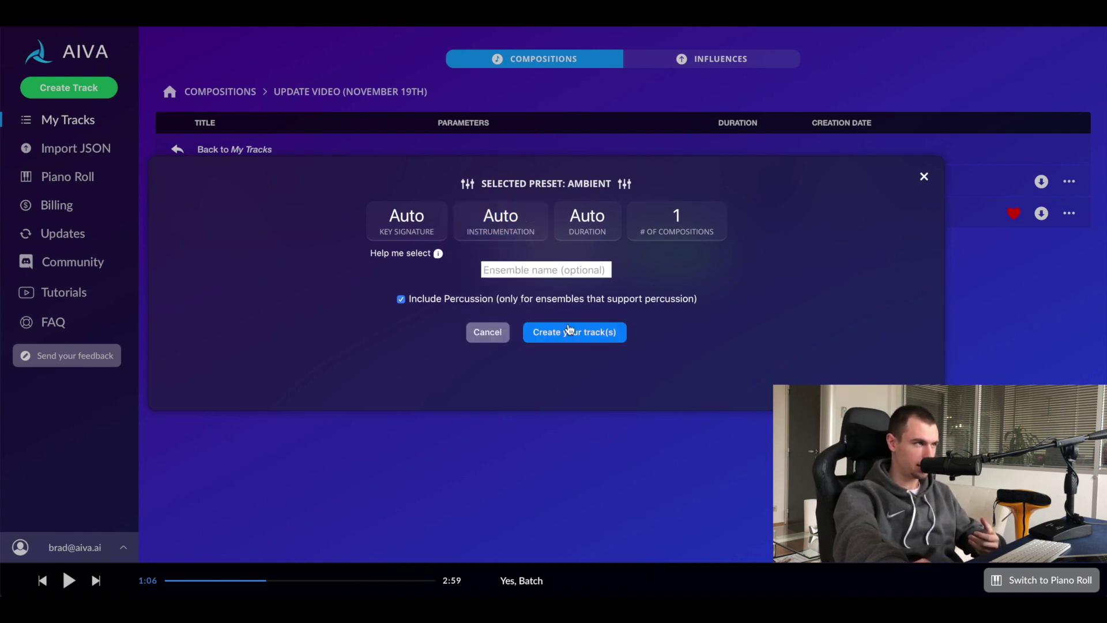
{"action": "left_click", "coordinate": [488, 332]}
{"action": "key", "text": "Escape"}
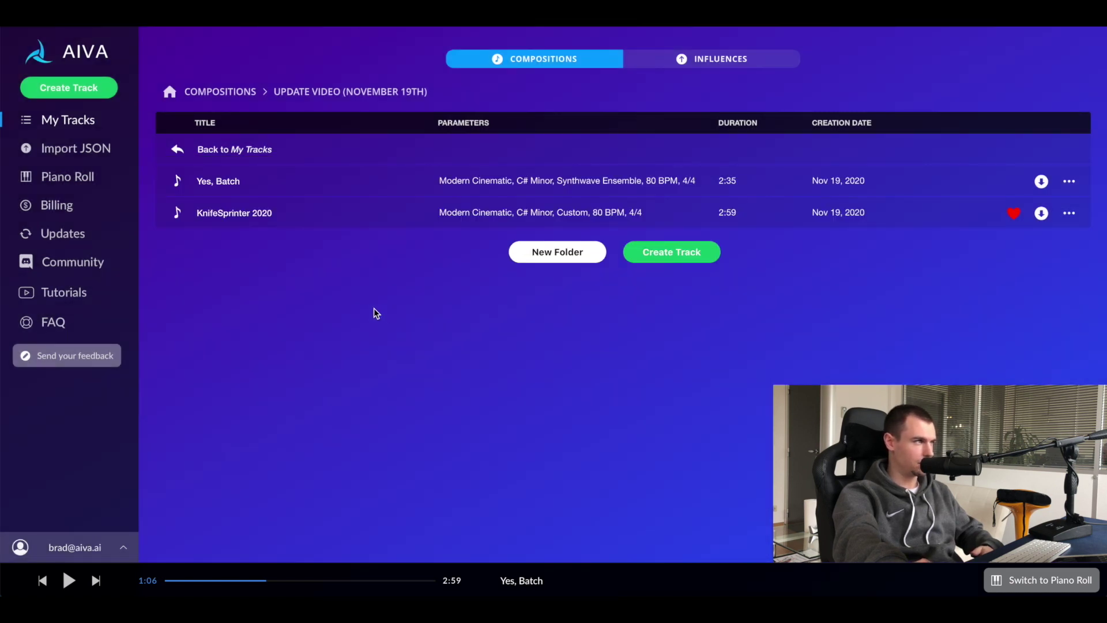
Step: Open the "KnifeSprinter 2020" track in the piano roll and start its playback
{"action": "right_click", "coordinate": [338, 222]}
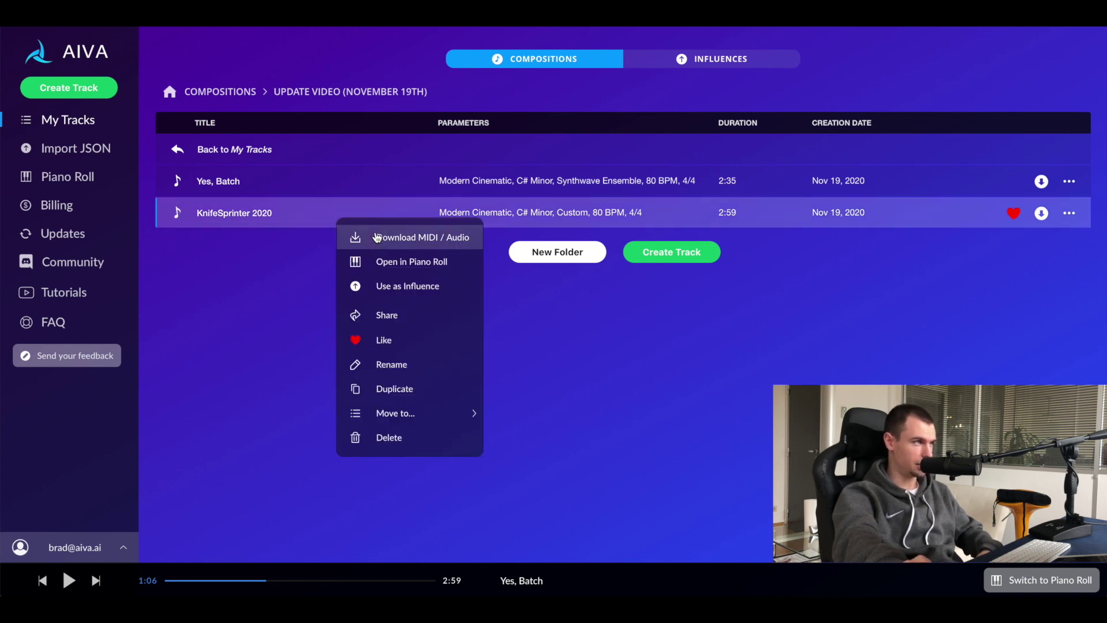
{"action": "left_click", "coordinate": [426, 263]}
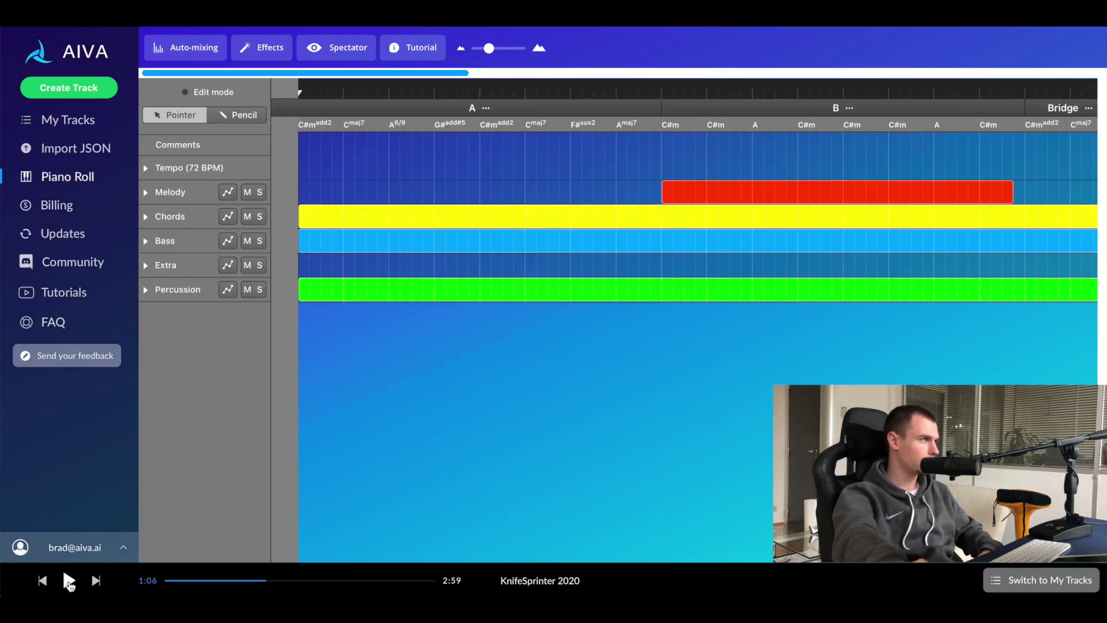
{"action": "left_click", "coordinate": [68, 583]}
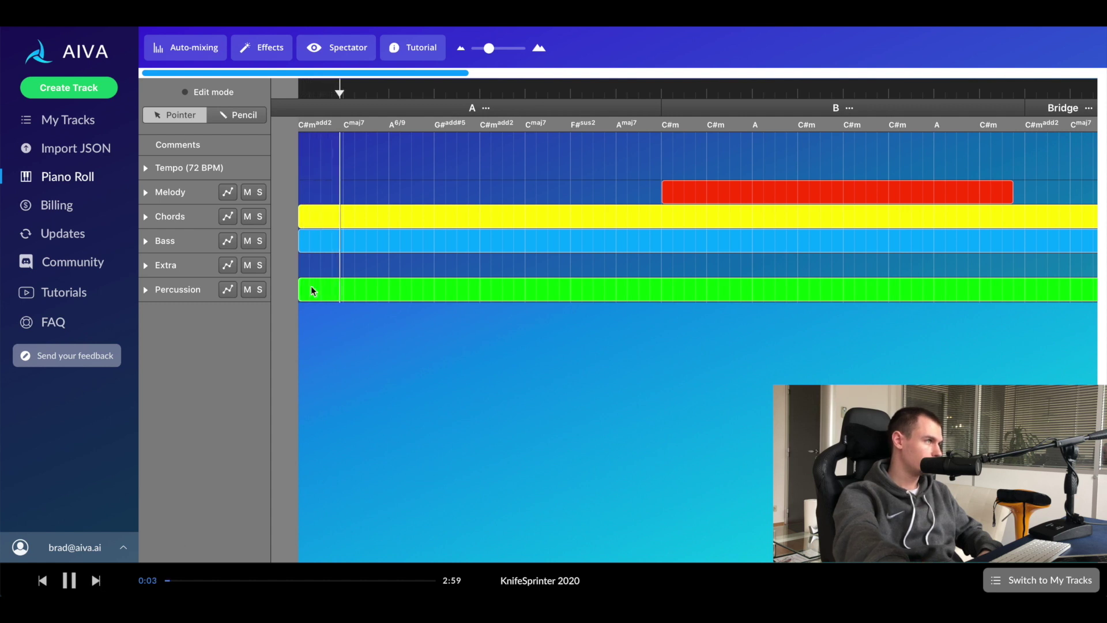
Step: Examine the Chords layer's notes and its High Frequency Cut automation during playback, and collapse the layer
{"action": "left_click", "coordinate": [203, 223]}
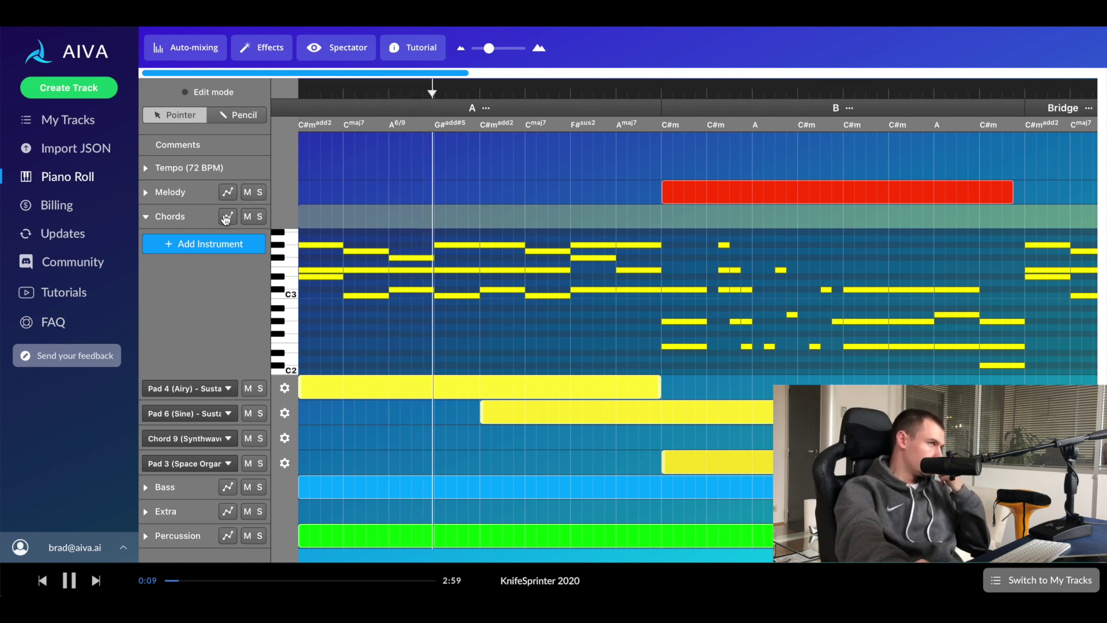
{"action": "left_click", "coordinate": [227, 217]}
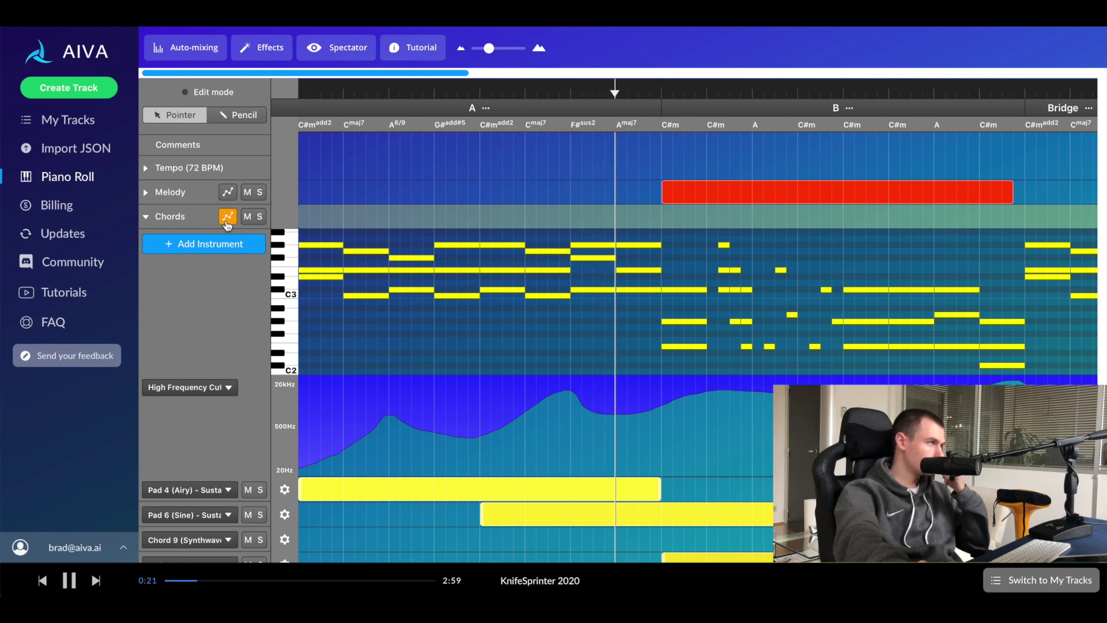
{"action": "left_click", "coordinate": [228, 217]}
{"action": "left_click", "coordinate": [195, 214]}
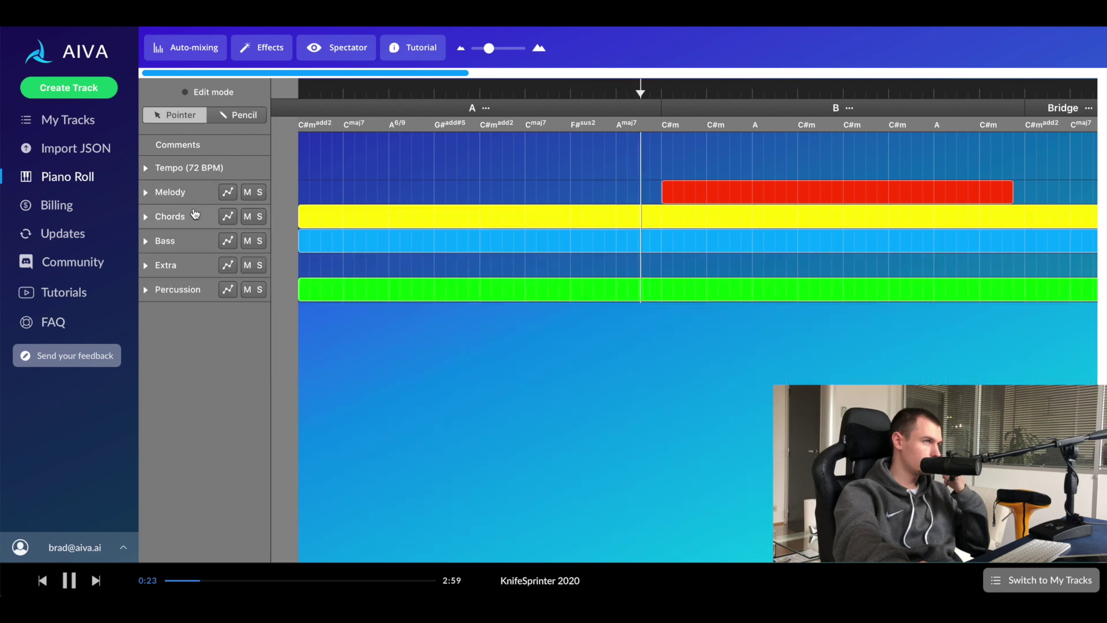
Step: Expand the Melody layer and show its High Frequency Cut automation
{"action": "left_click", "coordinate": [201, 192]}
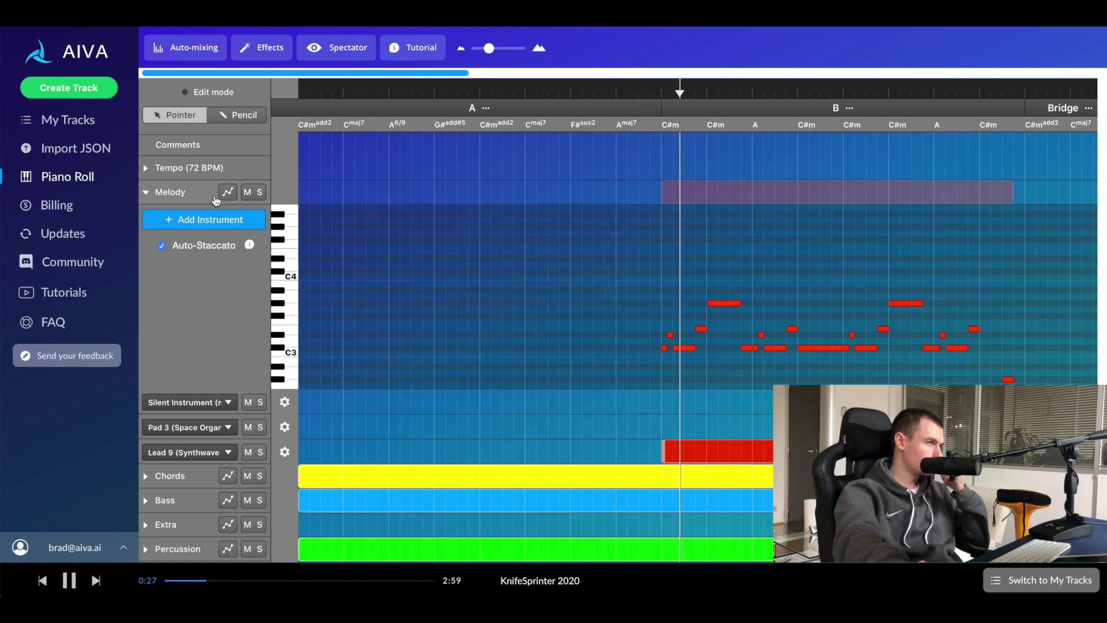
{"action": "left_click", "coordinate": [228, 192]}
{"action": "scroll", "coordinate": [488, 261], "scroll_direction": "down", "scroll_amount": 1}
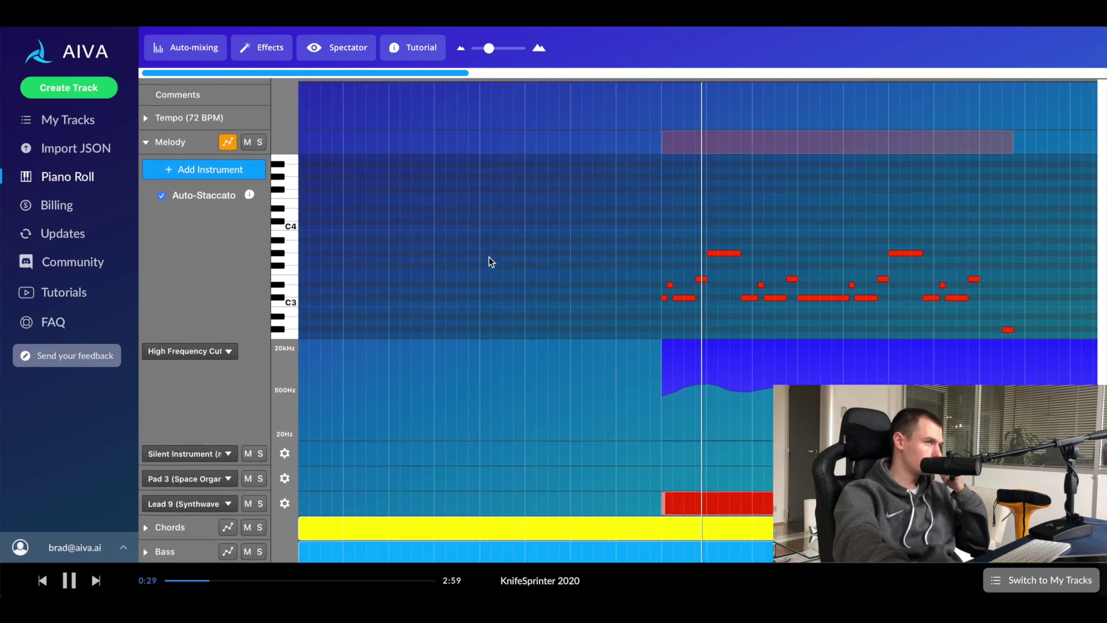
Step: Follow the Melody layer's High Frequency Cut automation through section B during playback, and hide the automation
{"action": "scroll", "coordinate": [489, 257], "scroll_direction": "right", "scroll_amount": 3}
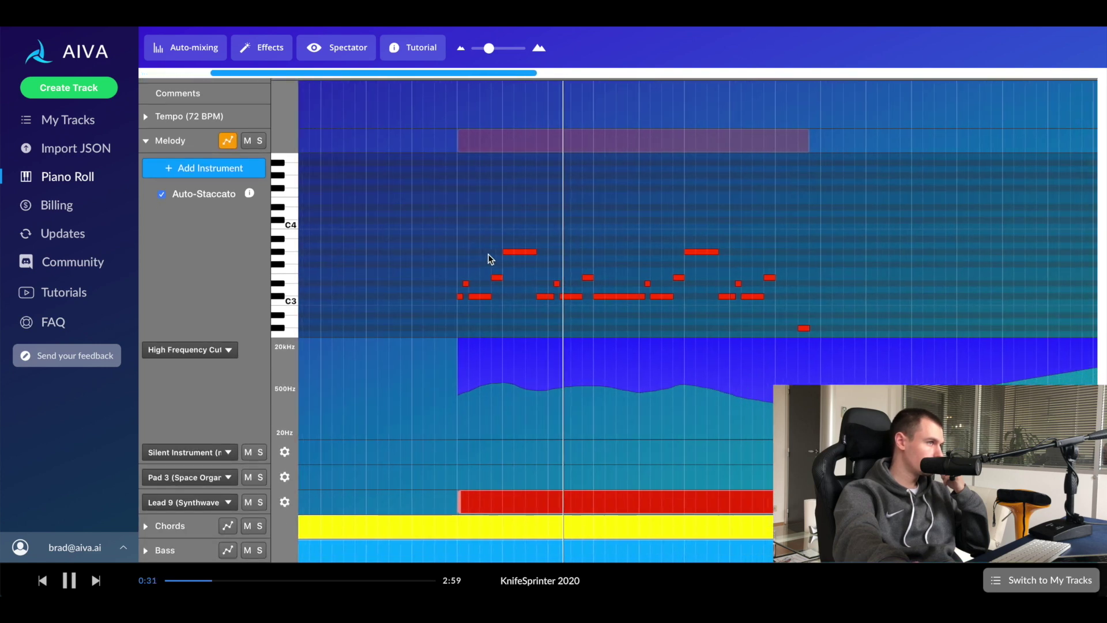
{"action": "scroll", "coordinate": [488, 253], "scroll_direction": "right", "scroll_amount": 1}
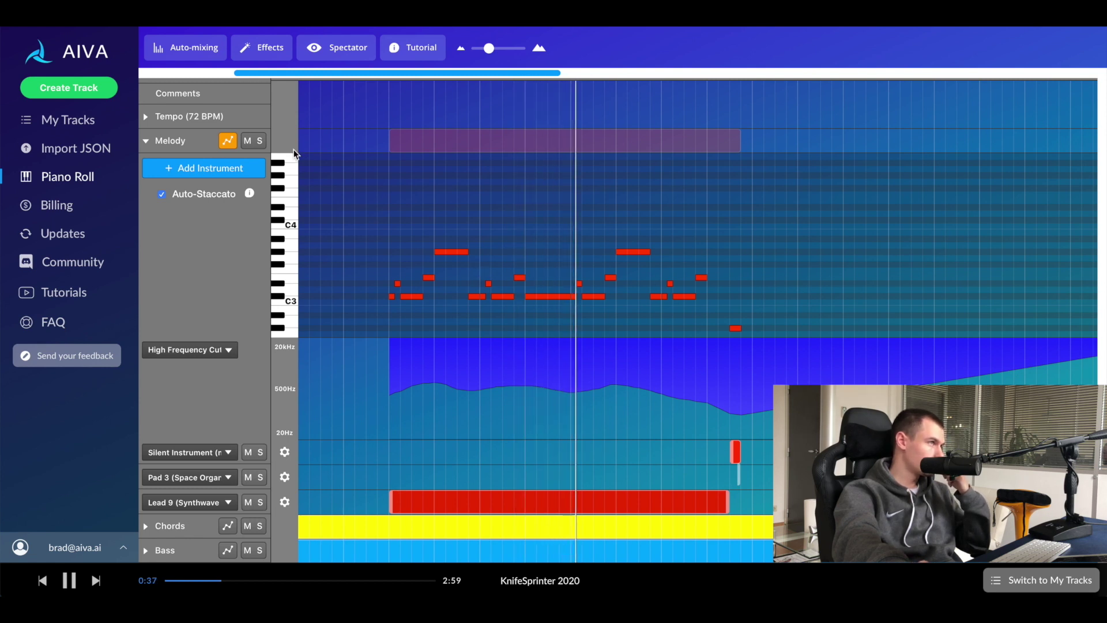
{"action": "left_click", "coordinate": [228, 140]}
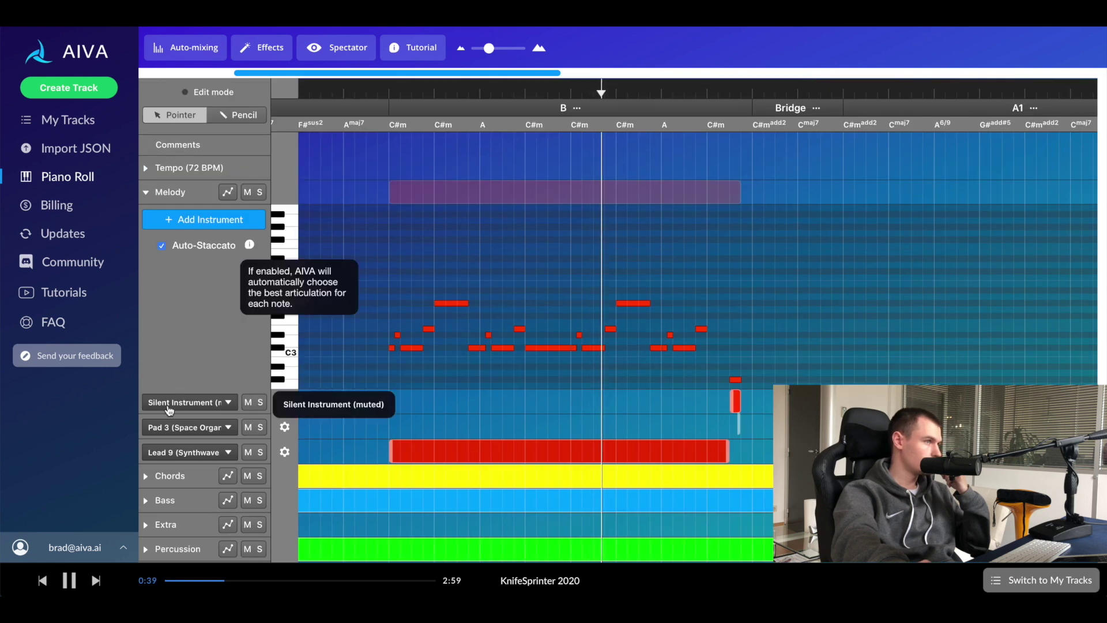
Step: Expand the Chords layer, show its High Frequency Cut automation across the Bridge and A1 sections, and pause playback
{"action": "left_click", "coordinate": [161, 475]}
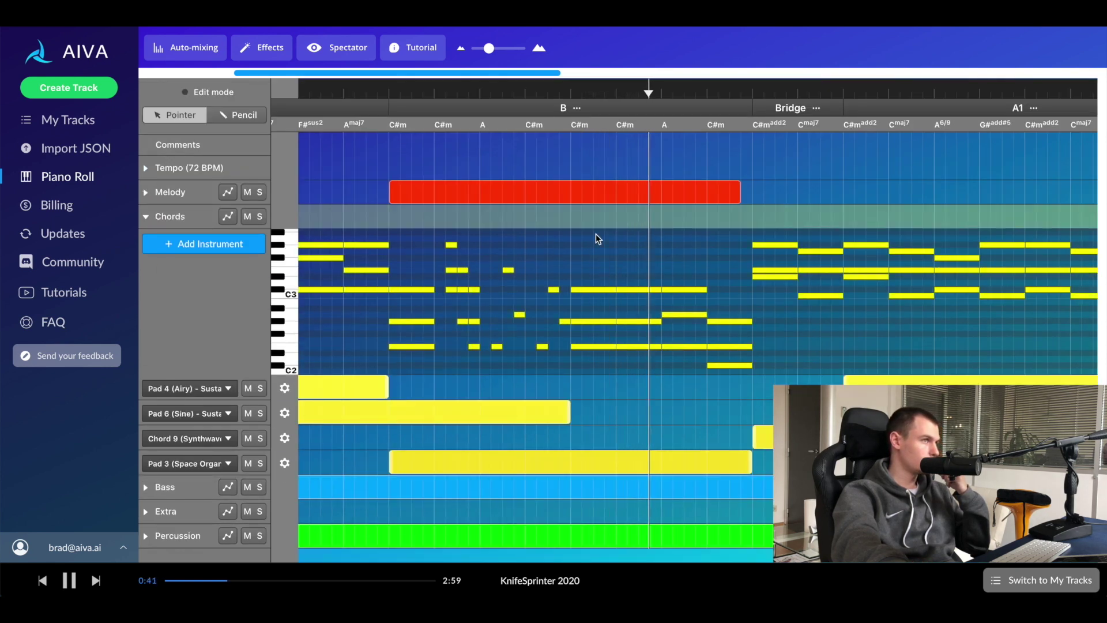
{"action": "scroll", "coordinate": [624, 230], "scroll_direction": "right", "scroll_amount": 5}
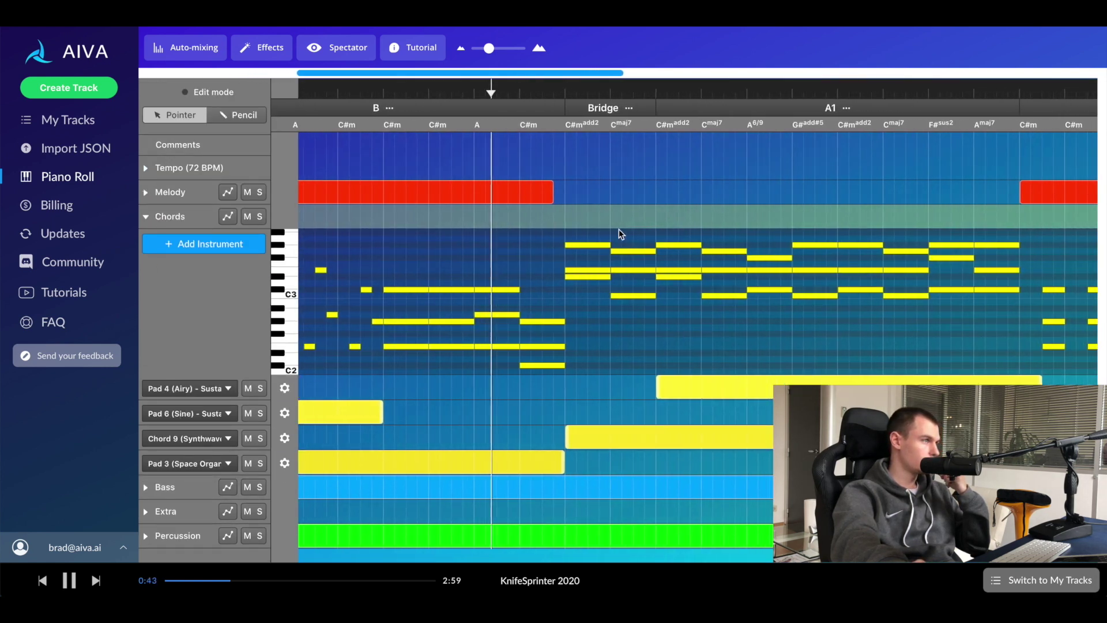
{"action": "left_click", "coordinate": [228, 217]}
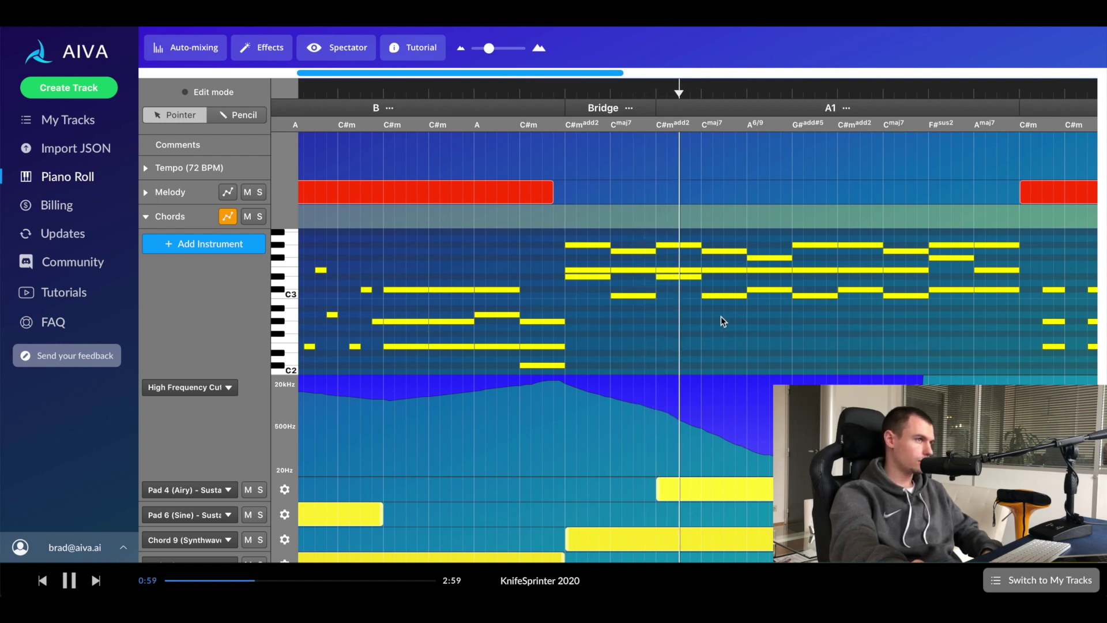
{"action": "left_click", "coordinate": [69, 582]}
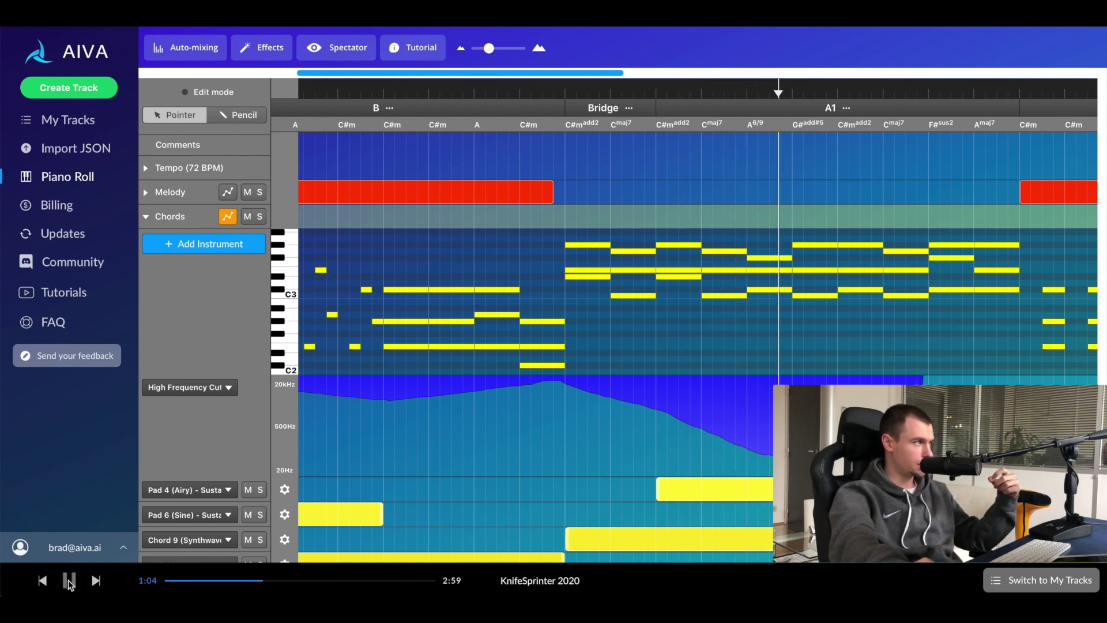
Step: Create a new folder among the tracks in the "Update Video (November 19th)" folder and name it "For Mom"
{"action": "left_click", "coordinate": [86, 120]}
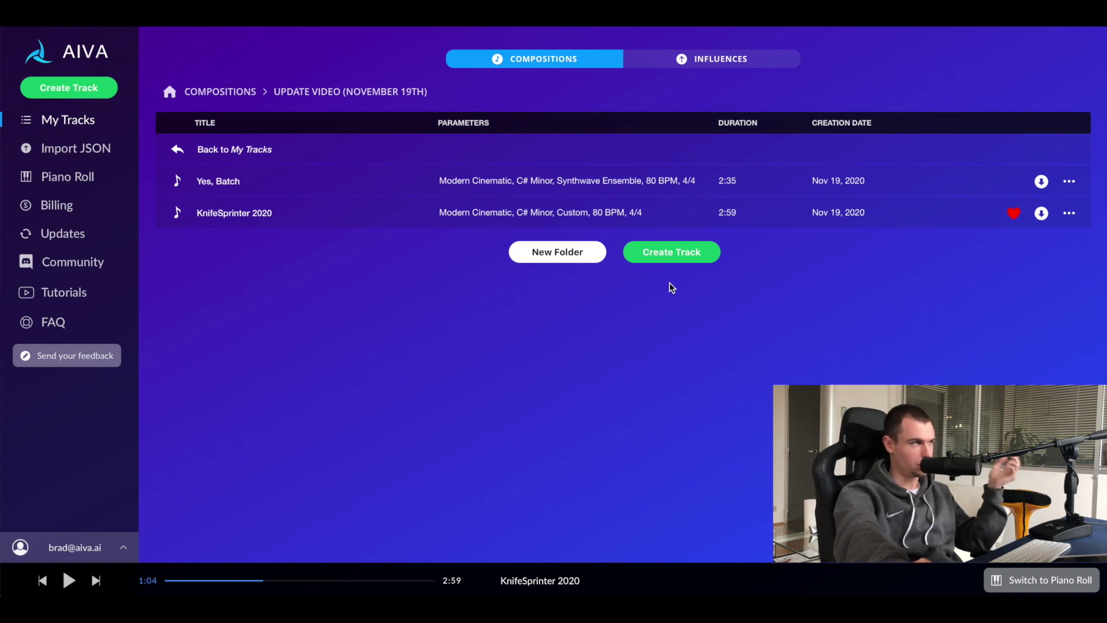
{"action": "left_click", "coordinate": [567, 254]}
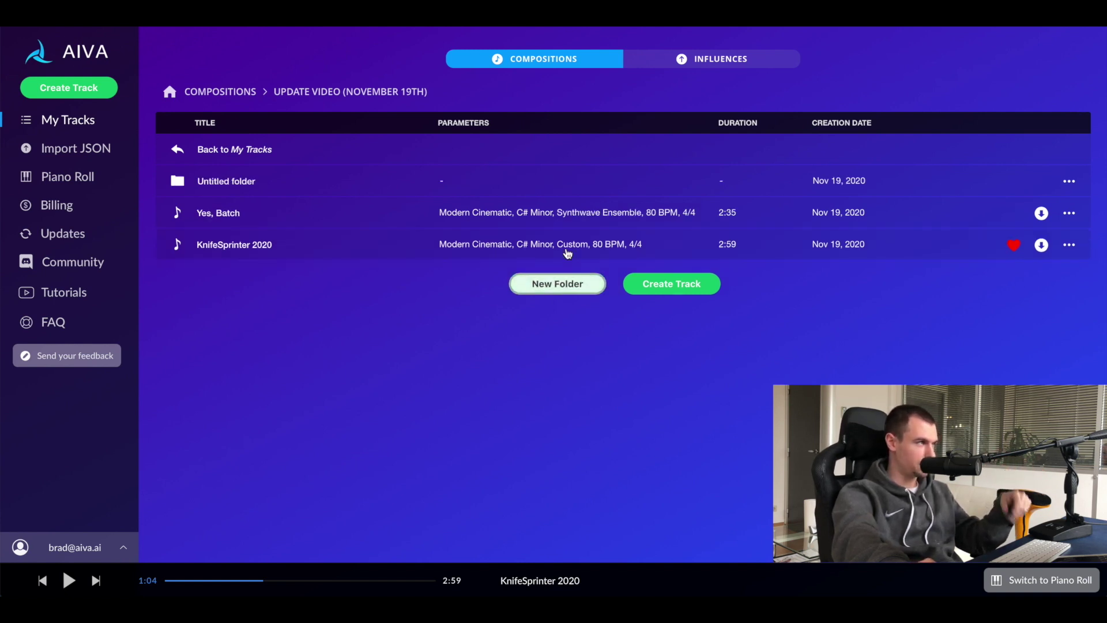
{"action": "left_click", "coordinate": [237, 181]}
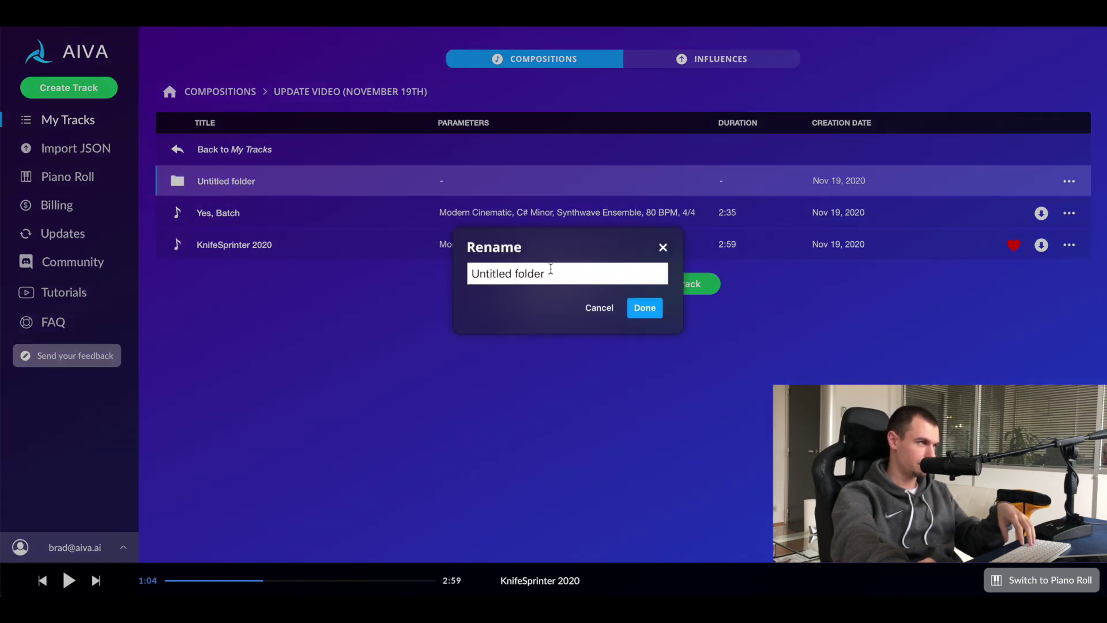
{"action": "left_click_drag", "start_coordinate": [547, 273], "coordinate": [452, 273]}
{"action": "type", "text": "For Mom"}
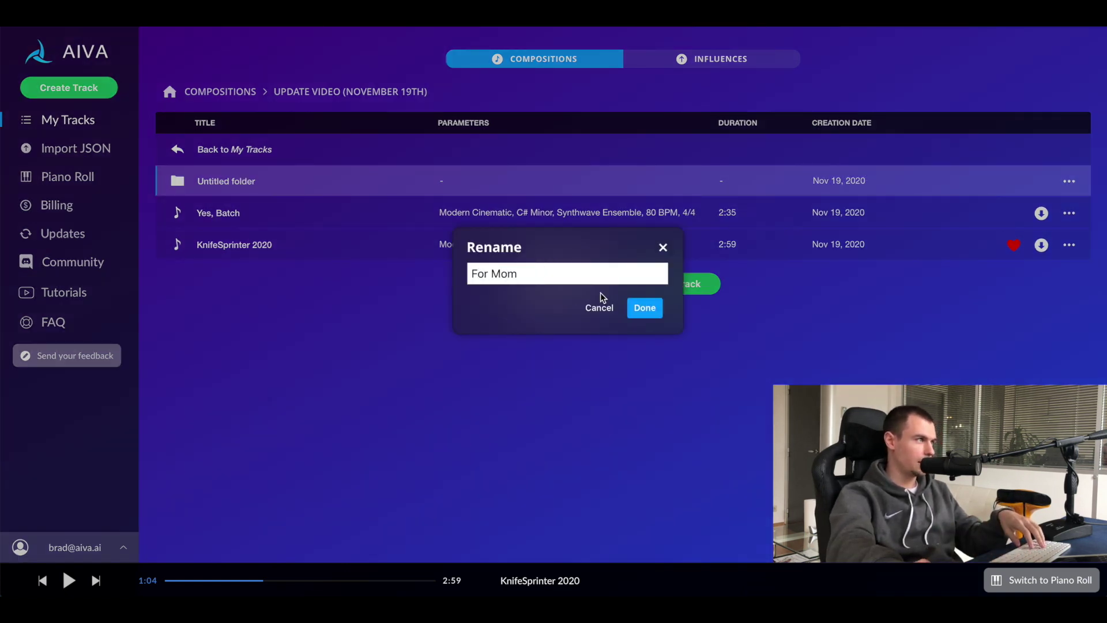
{"action": "left_click", "coordinate": [639, 312]}
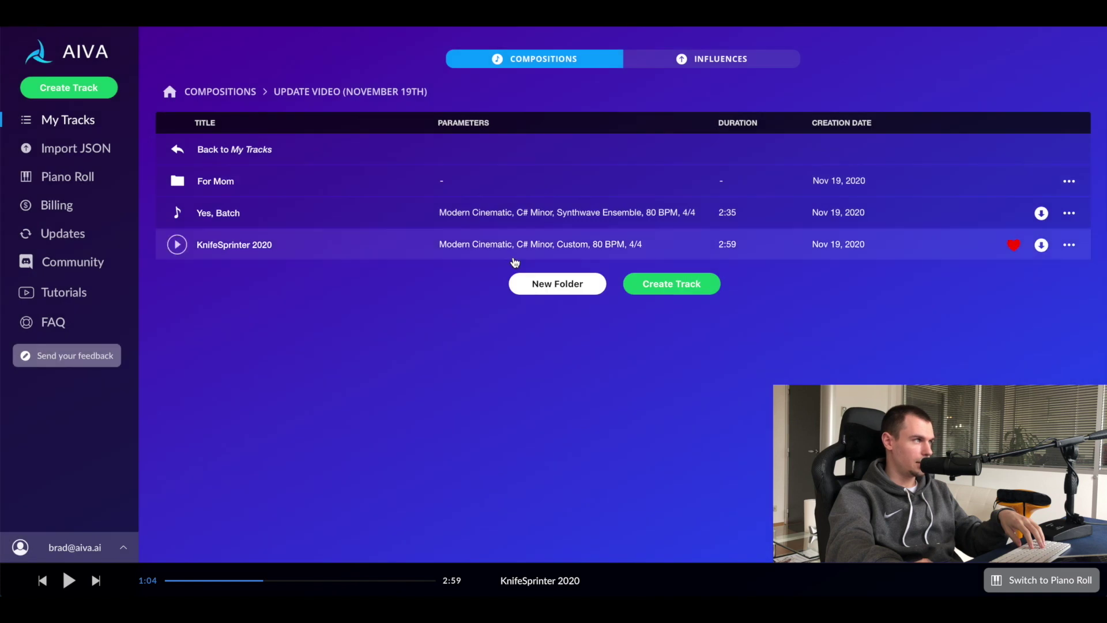
Step: Share the "For Mom" folder as a playlist with link sharing enabled, and close the sharing dialog
{"action": "right_click", "coordinate": [287, 184]}
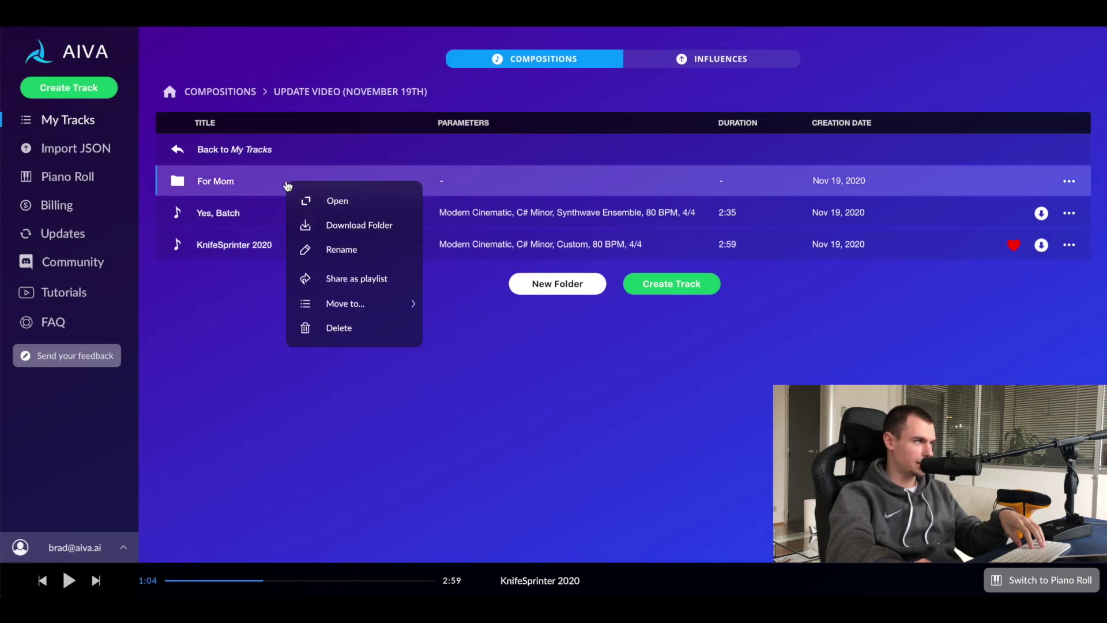
{"action": "left_click", "coordinate": [357, 278]}
{"action": "left_click", "coordinate": [561, 269]}
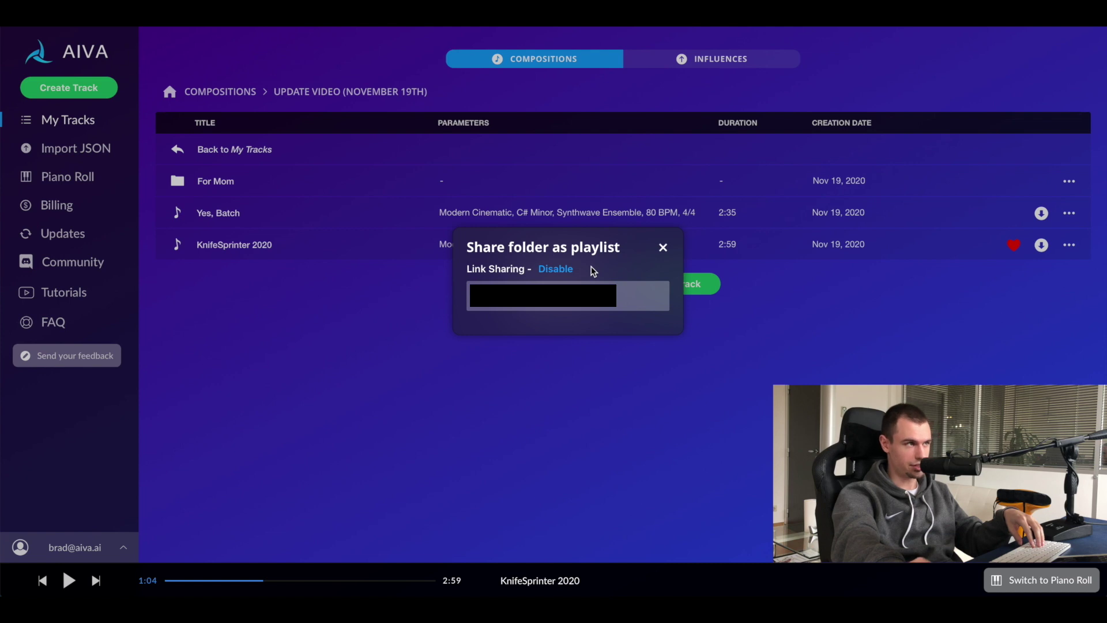
{"action": "left_click", "coordinate": [666, 247]}
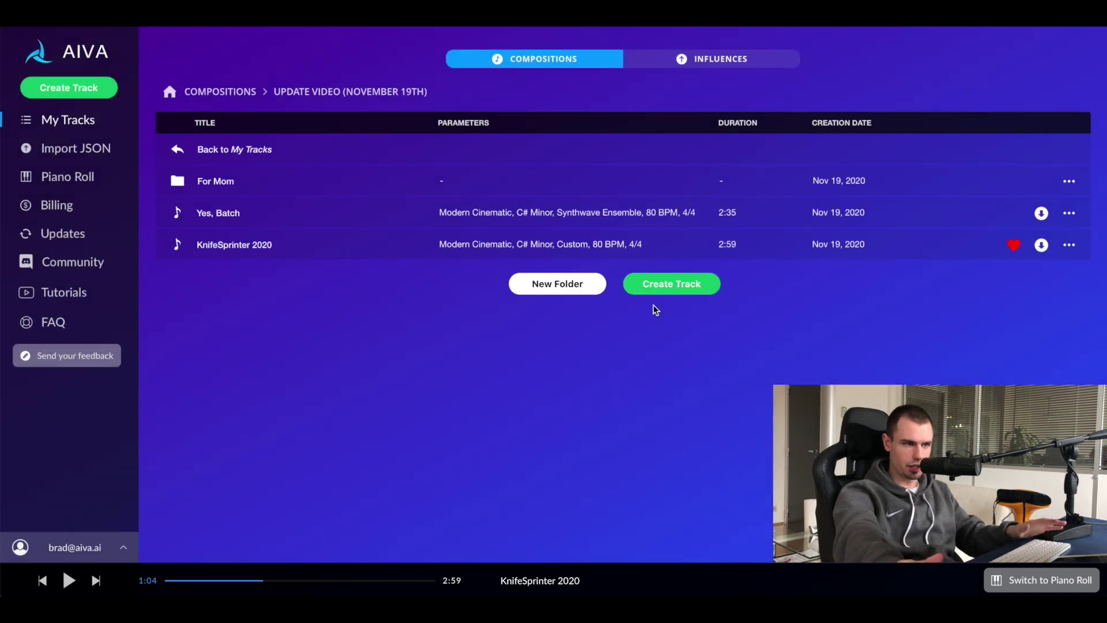